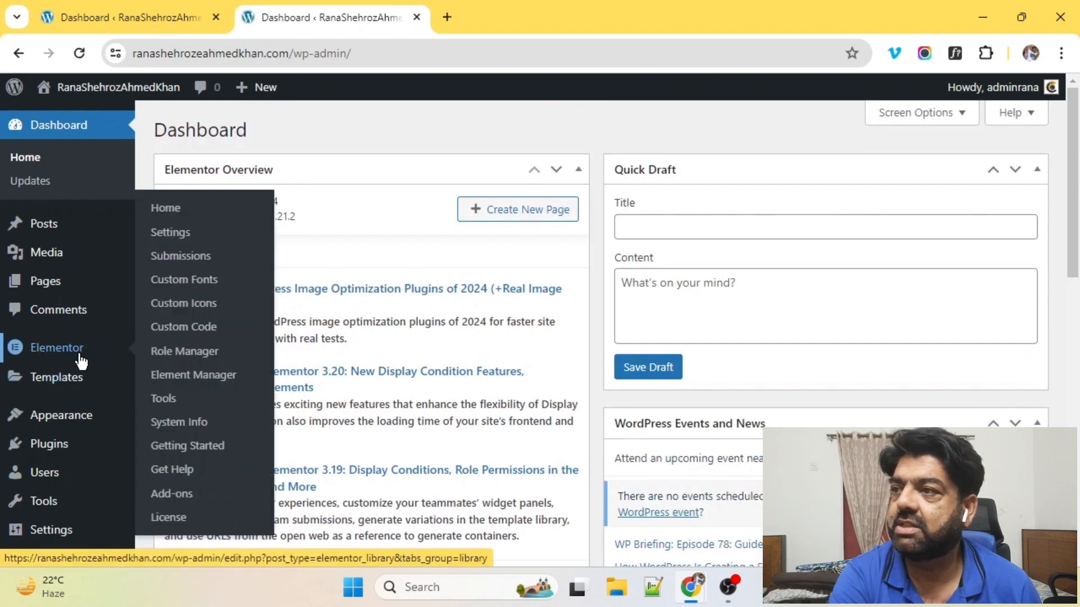
Step: Open the Installed Plugins list and scroll through it
scroll(58, 234, "down", 10)
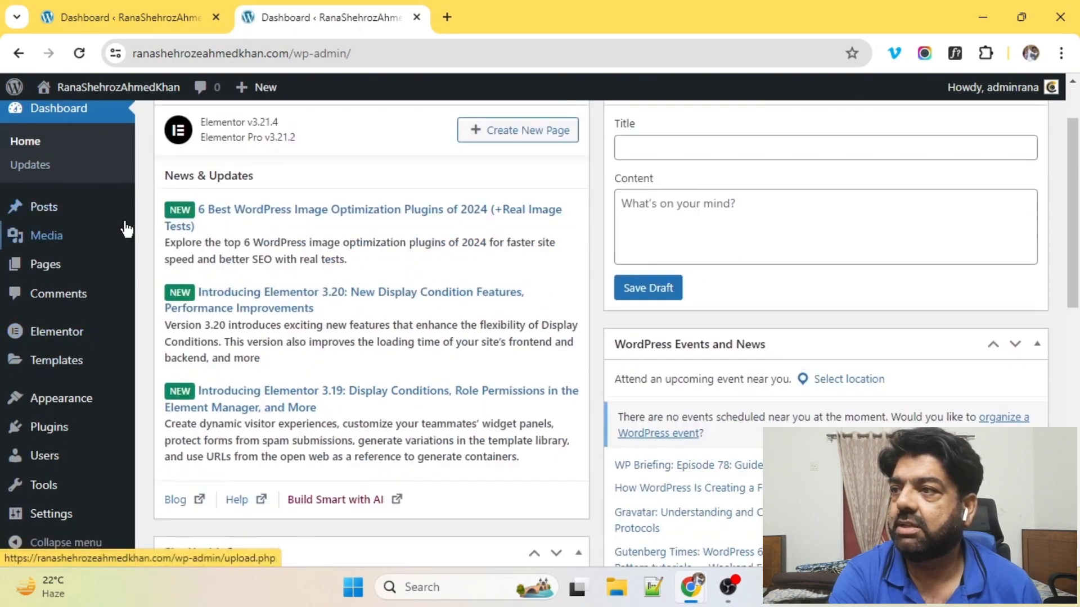
scroll(33, 483, "up", 10)
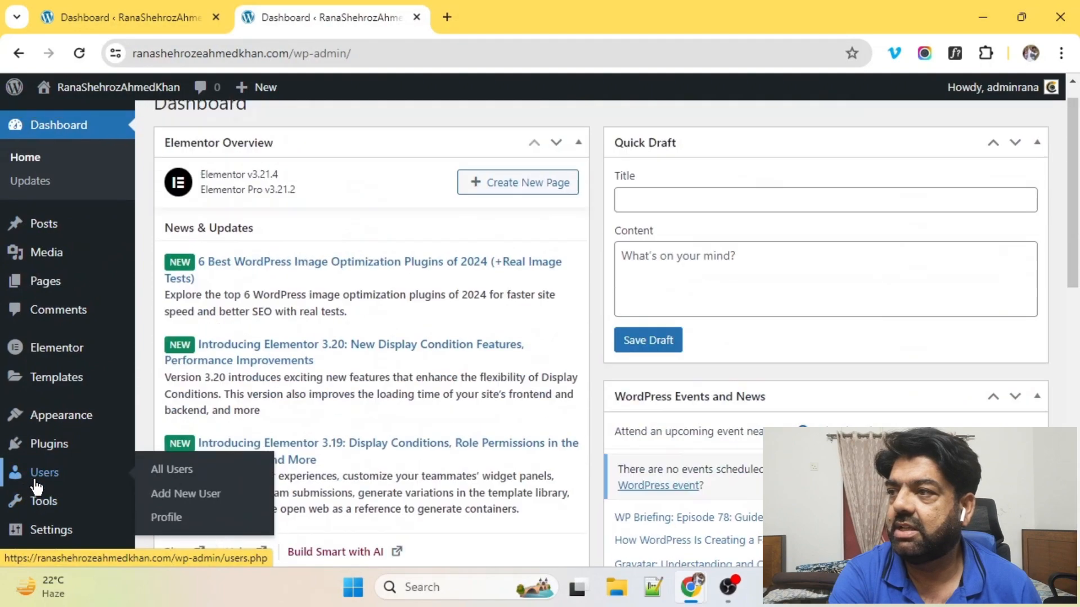
left_click(50, 445)
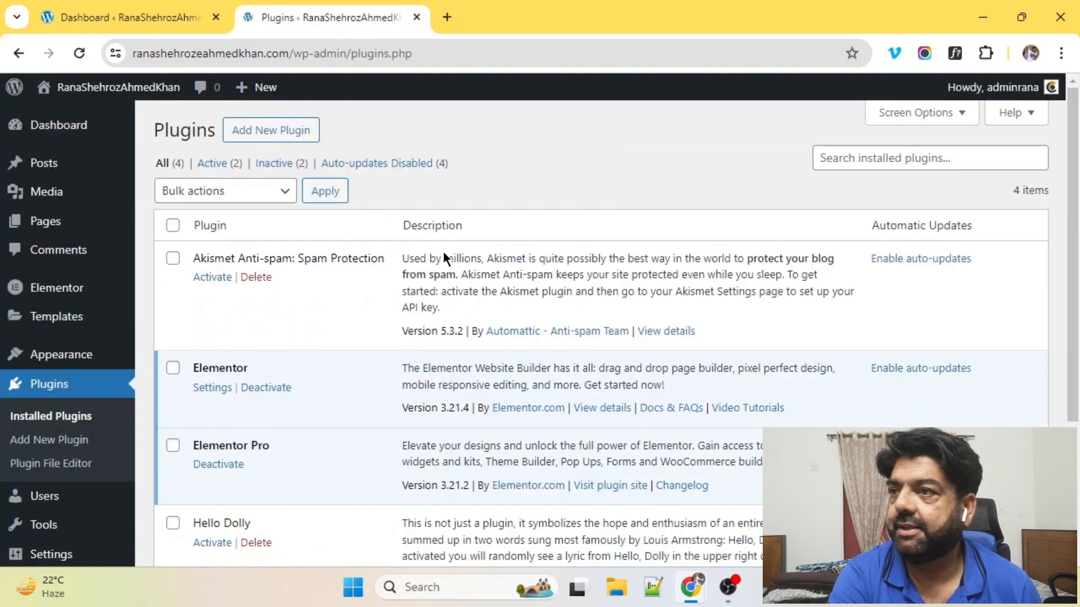
scroll(443, 256, "down", 4)
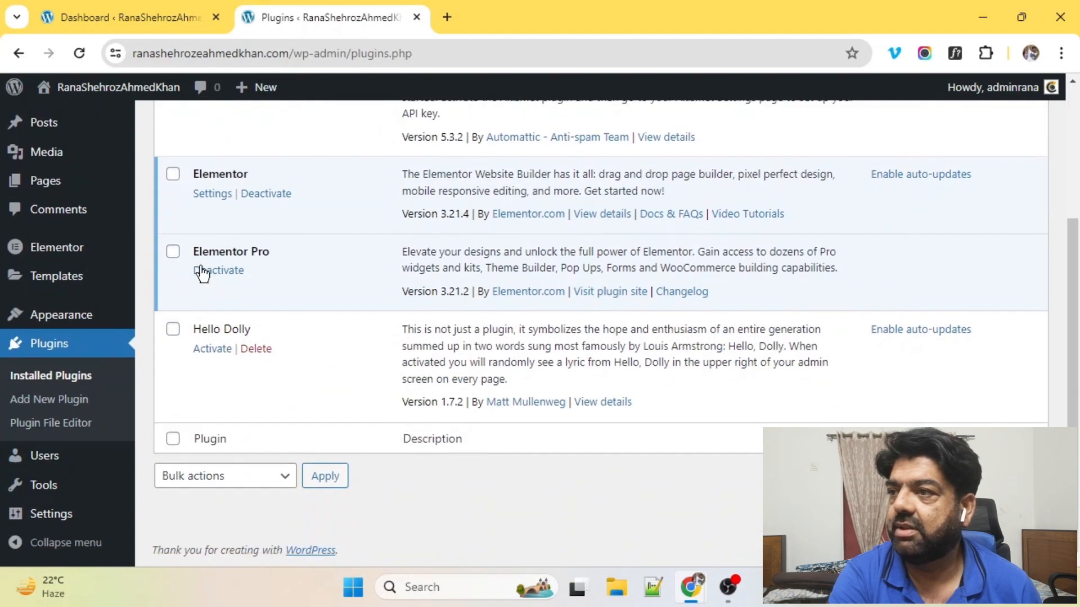
scroll(228, 174, "up", 4)
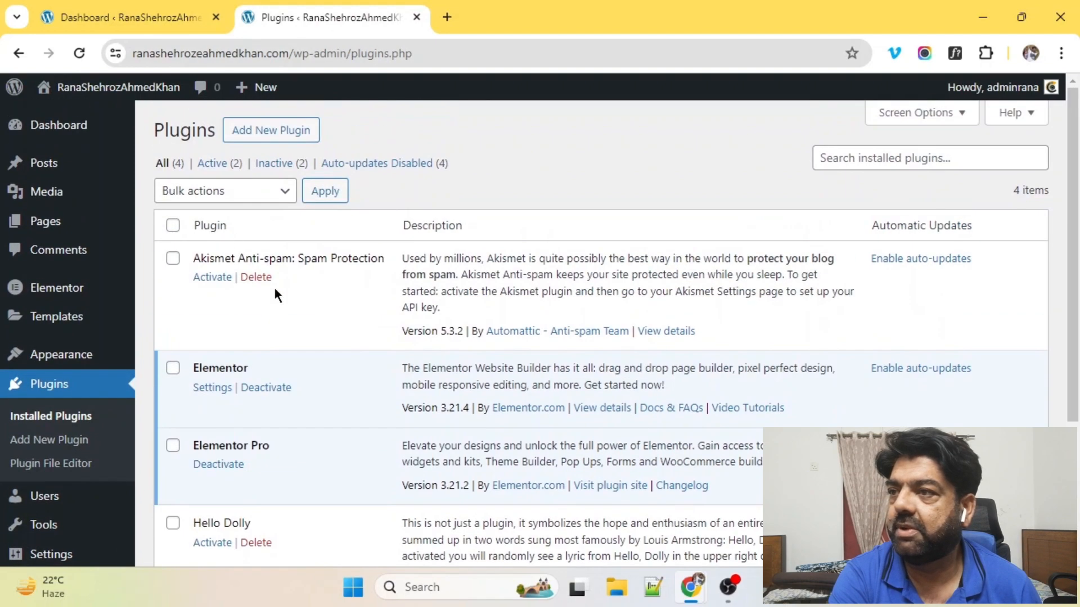
scroll(268, 247, "down", 3)
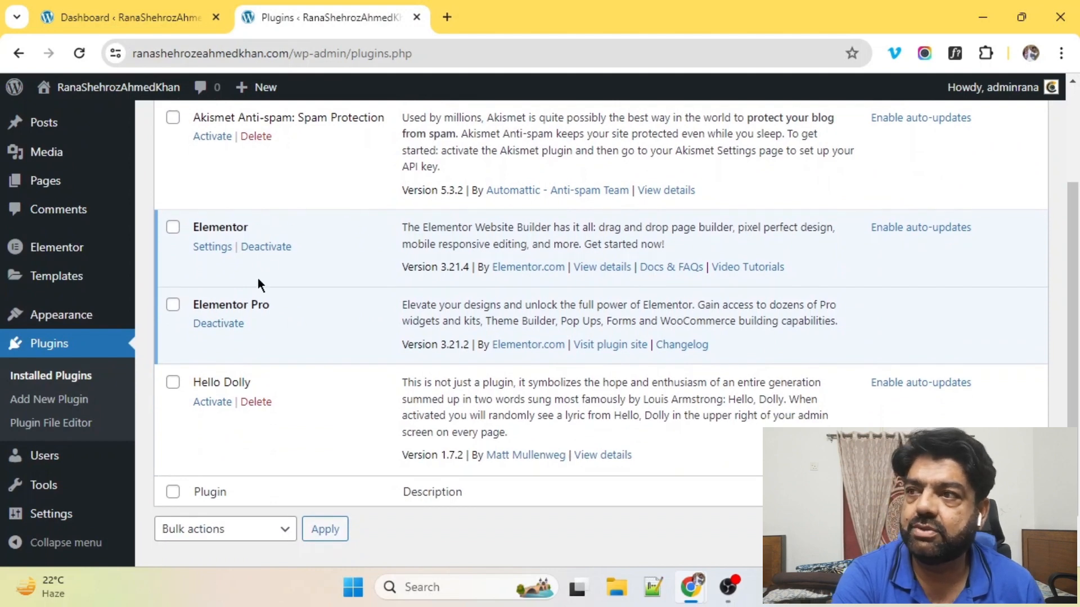
scroll(258, 232, "up", 3)
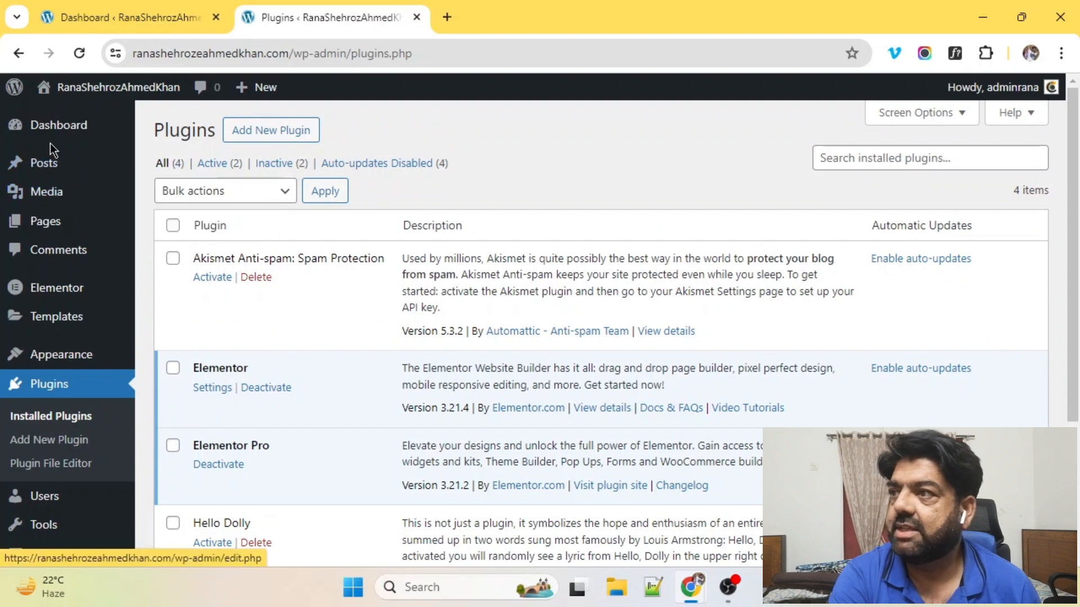
Step: Review the site's existing posts and pages, then return to Installed Plugins
mouse_move(73, 132)
left_click(37, 164)
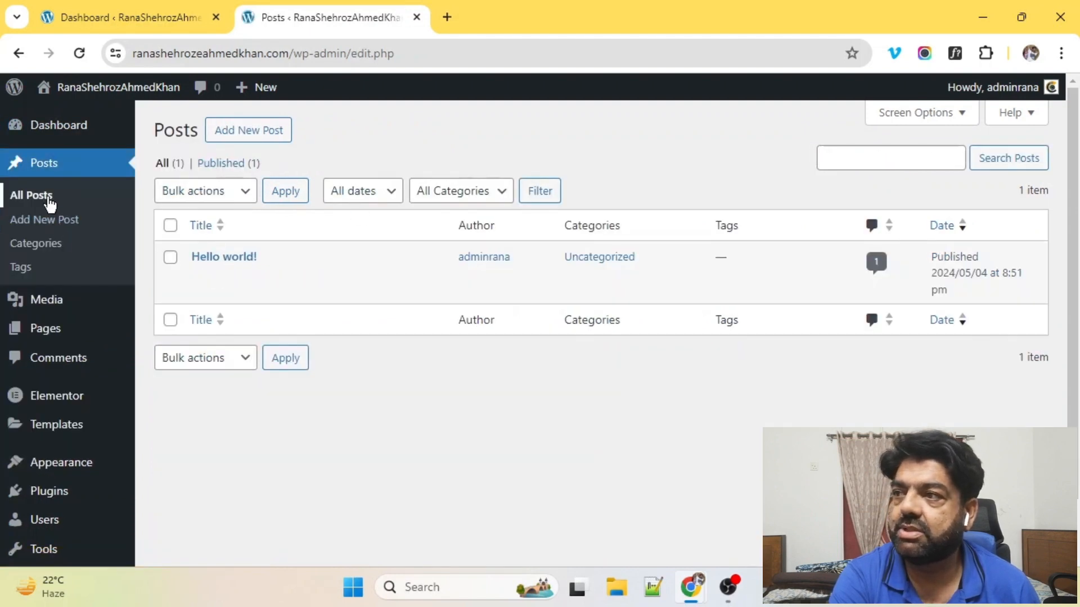
left_click(46, 330)
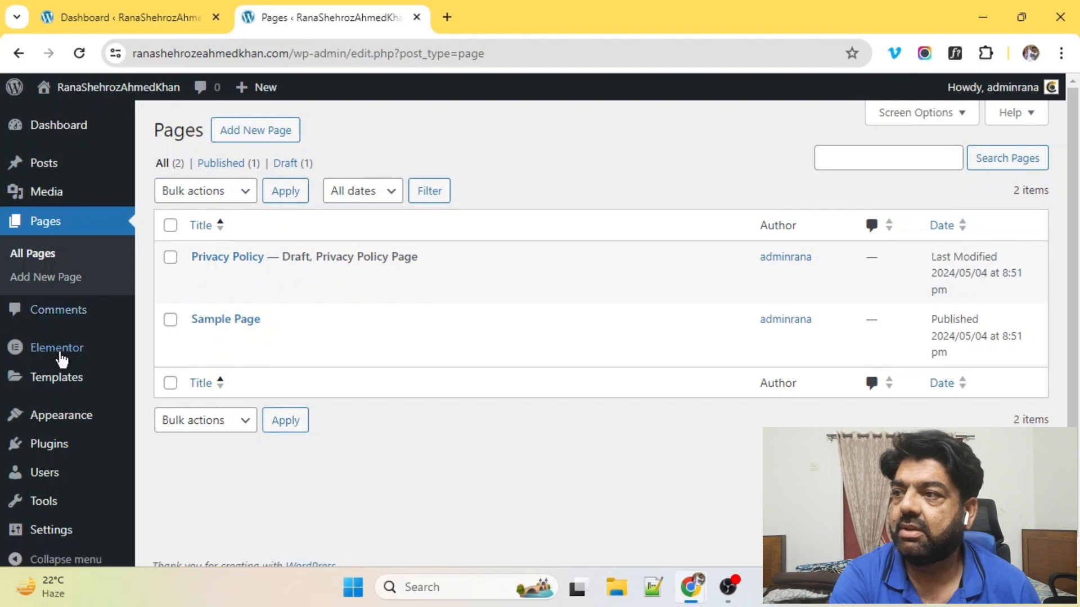
scroll(61, 359, "down", 1)
left_click(52, 431)
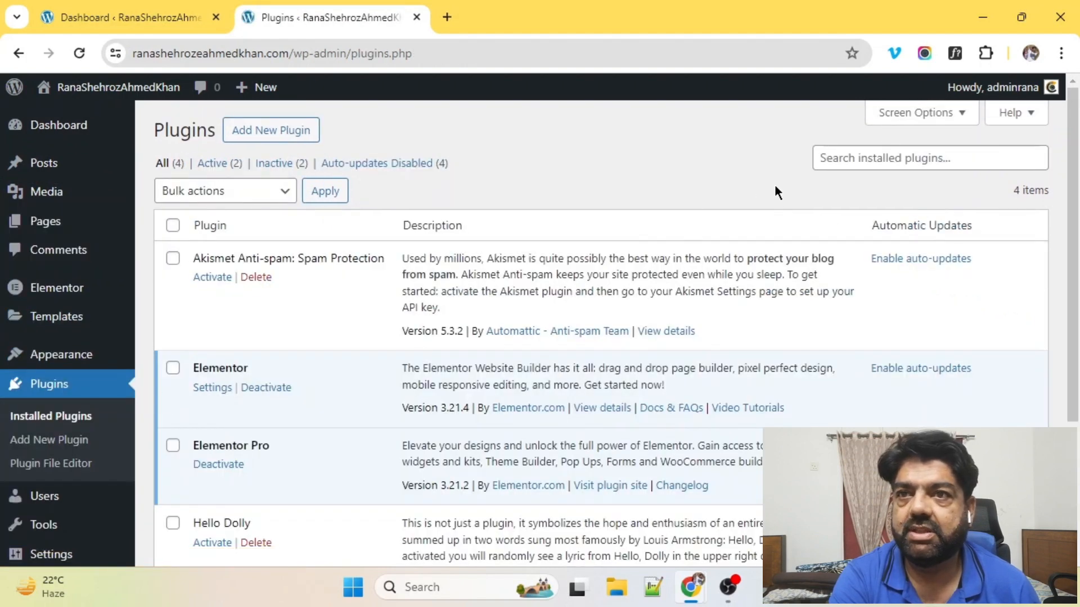
Step: Search the plugin directory for 'wpvivid' from the Add New Plugin page
left_click(886, 160)
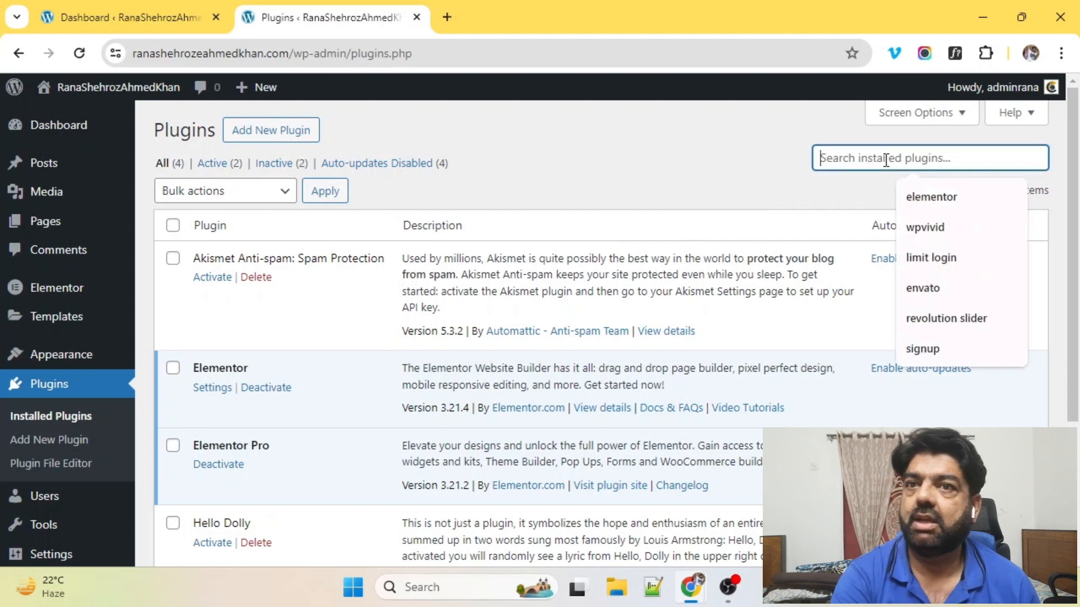
left_click(280, 134)
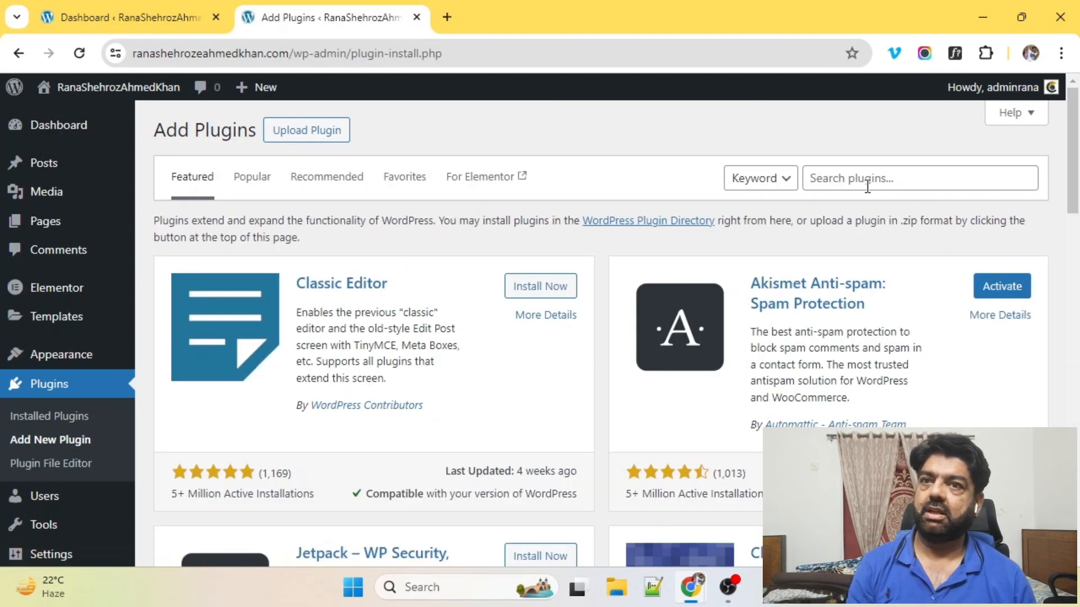
left_click(862, 179)
type("wpvivid")
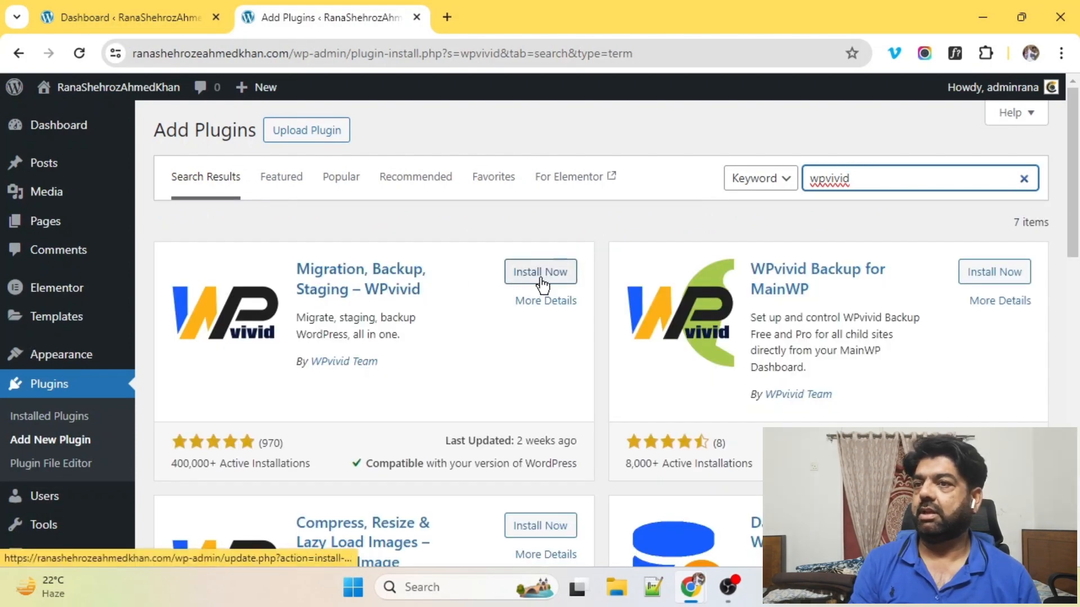
Step: Install and activate Migration, Backup, Staging – WPvivid
left_click(540, 286)
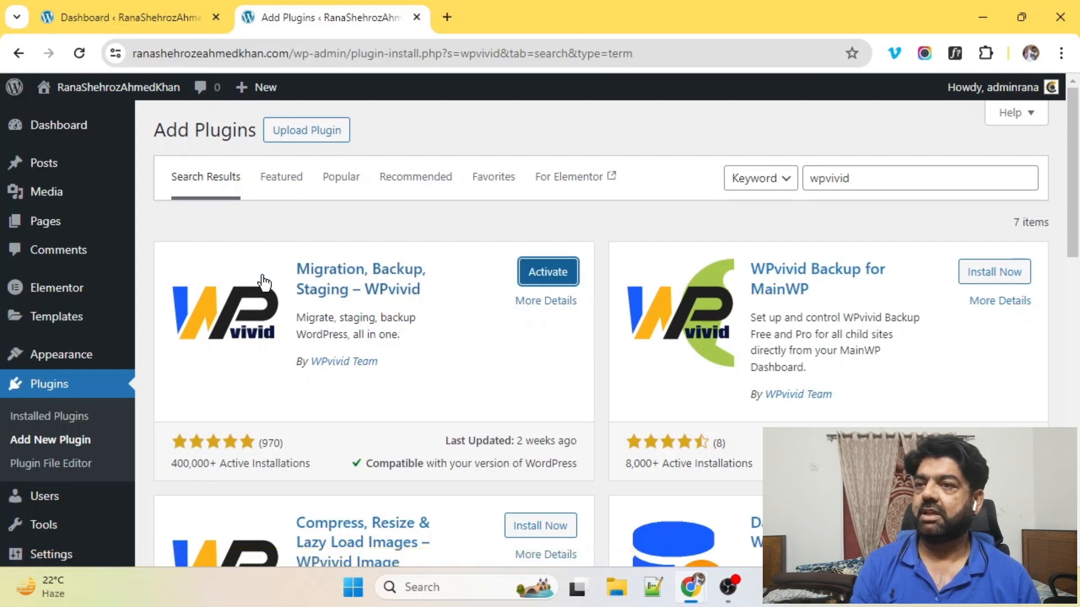
left_click(545, 269)
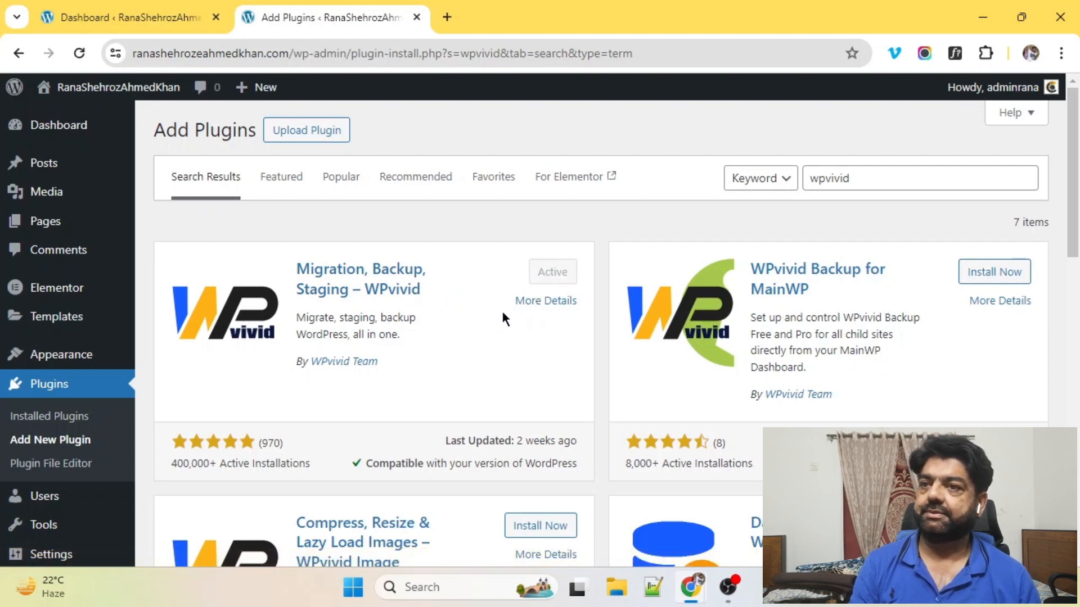
scroll(419, 304, "down", 2)
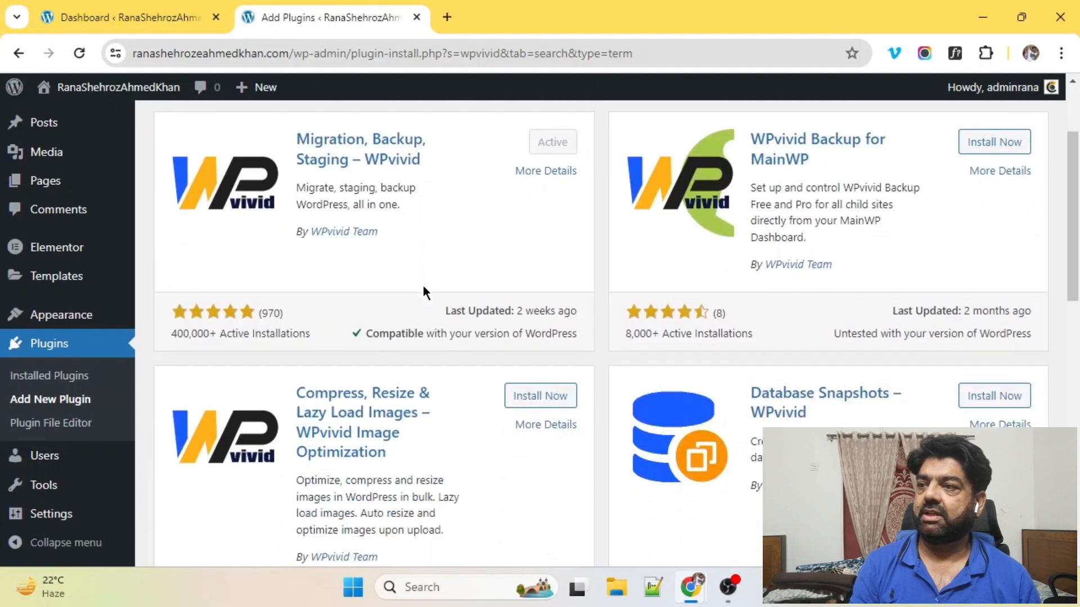
left_click(49, 348)
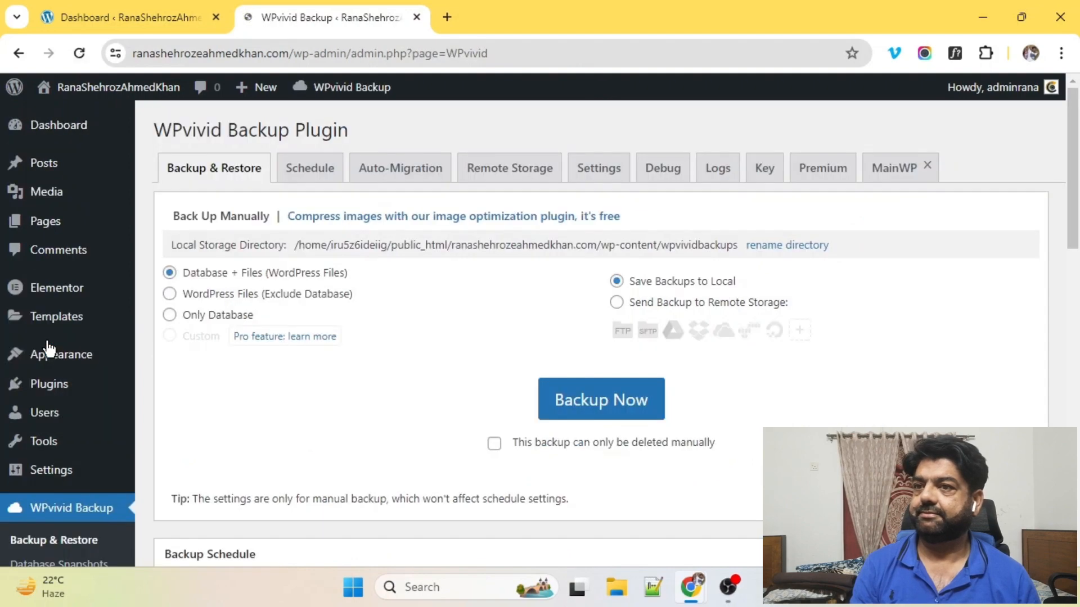
Step: Look over the WPvivid Backup & Restore page, noting its title and backup options
scroll(516, 267, "down", 2)
scroll(492, 239, "up", 2)
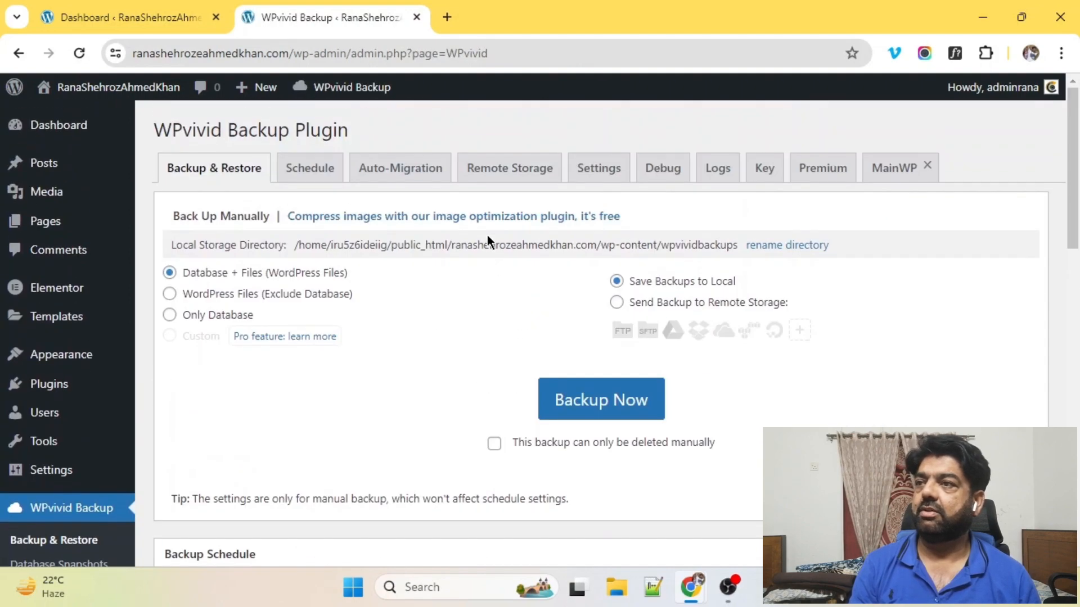
left_click_drag(149, 123, 333, 118)
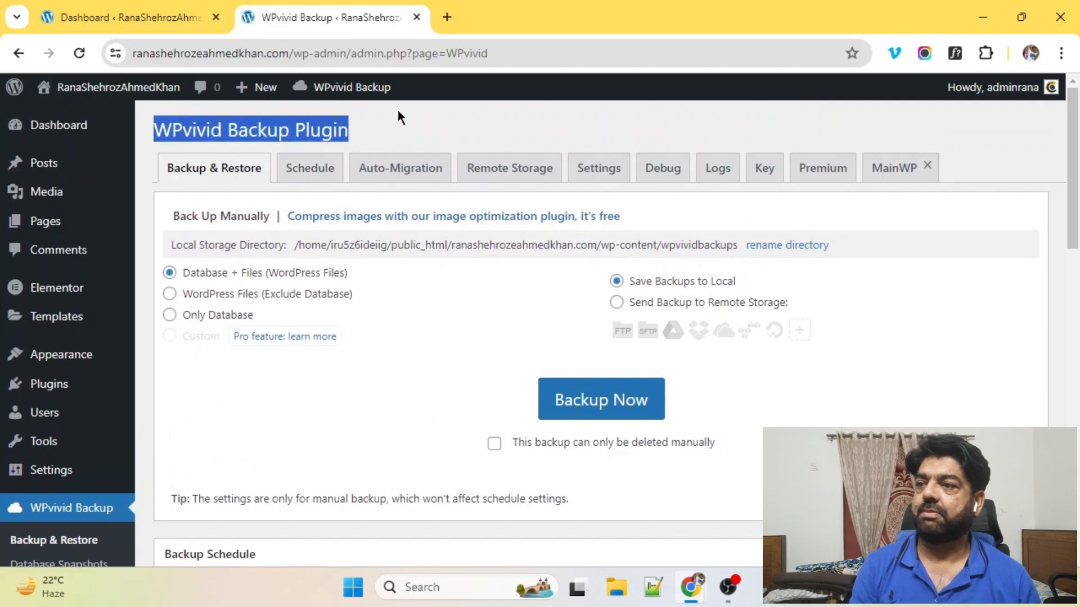
scroll(378, 368, "down", 12)
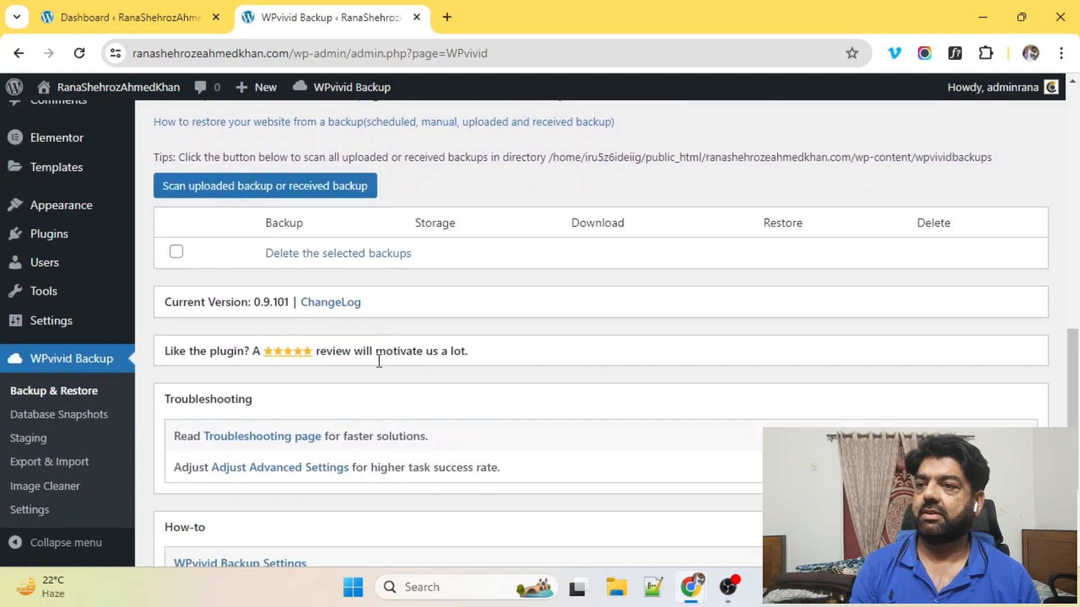
scroll(379, 361, "down", 3)
scroll(379, 362, "up", 15)
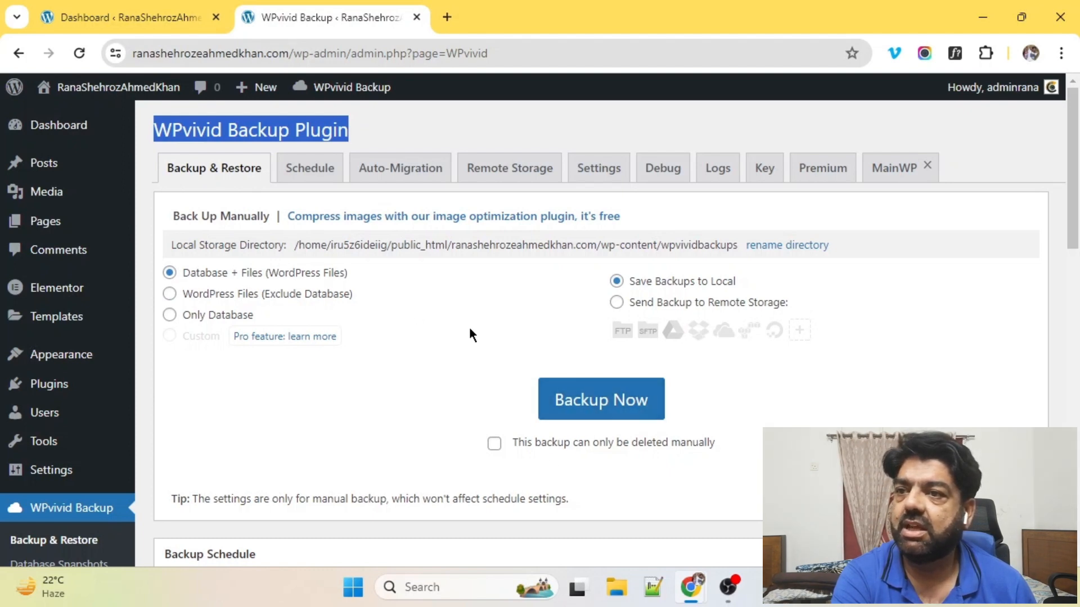
Step: Run a manual Database + Files backup to local storage and find it in the Backups list
left_click(595, 403)
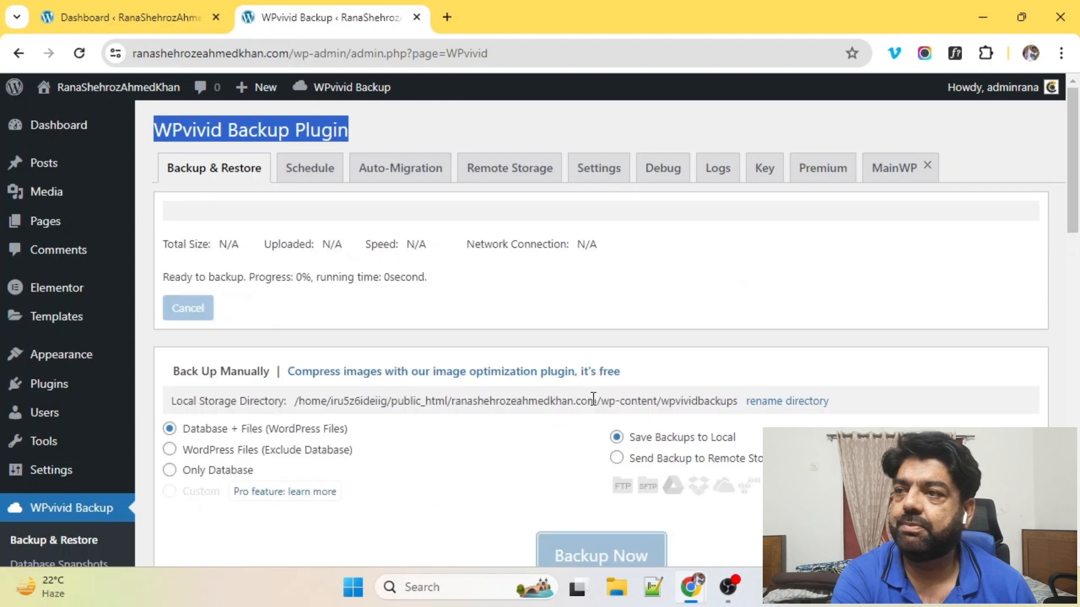
left_click(391, 126)
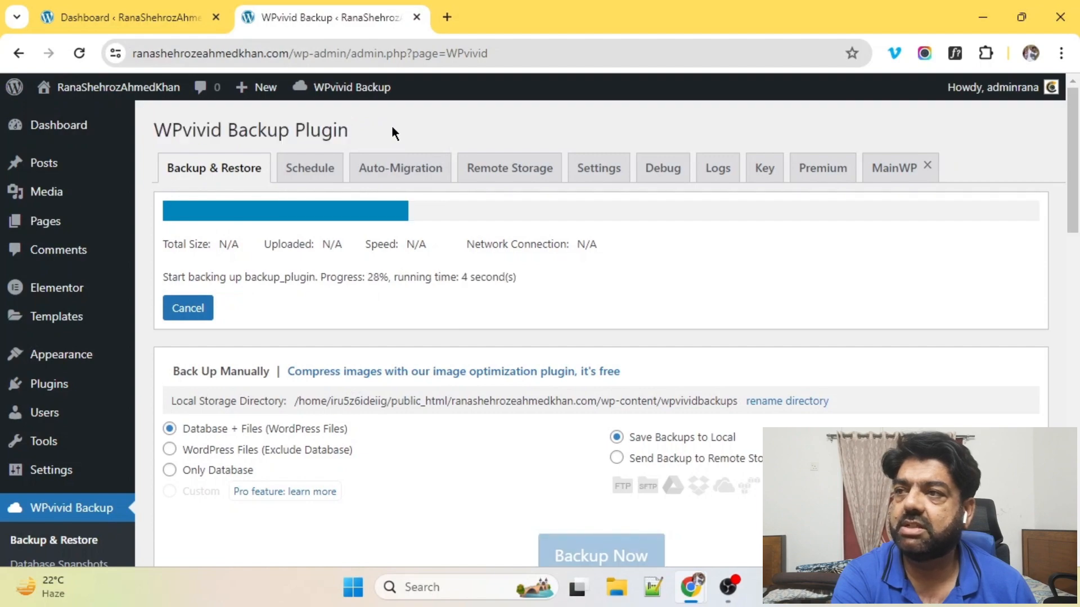
scroll(523, 237, "down", 5)
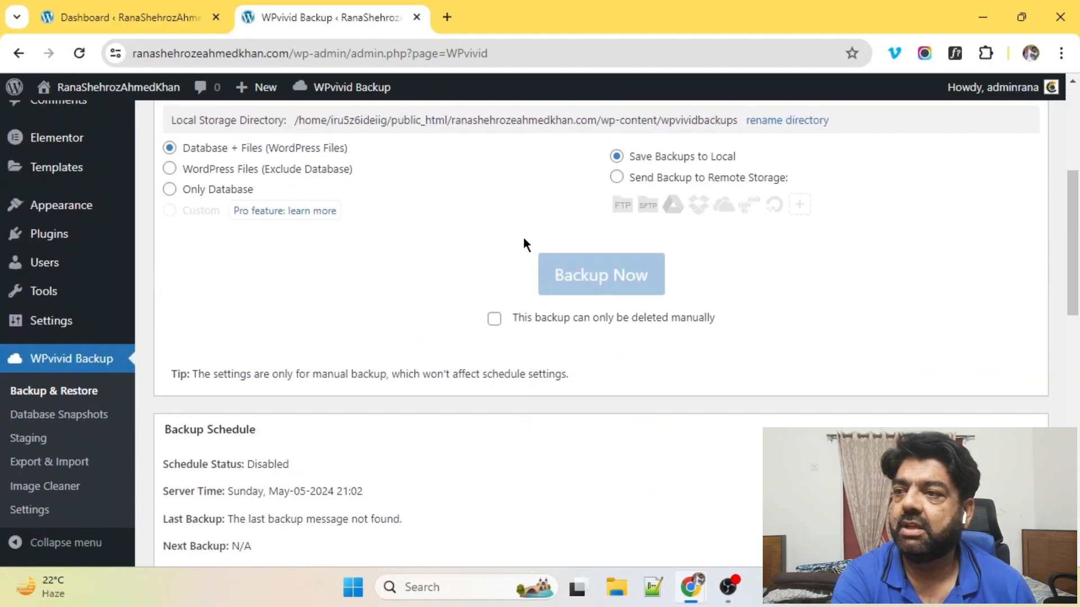
scroll(523, 237, "up", 4)
scroll(523, 244, "up", 1)
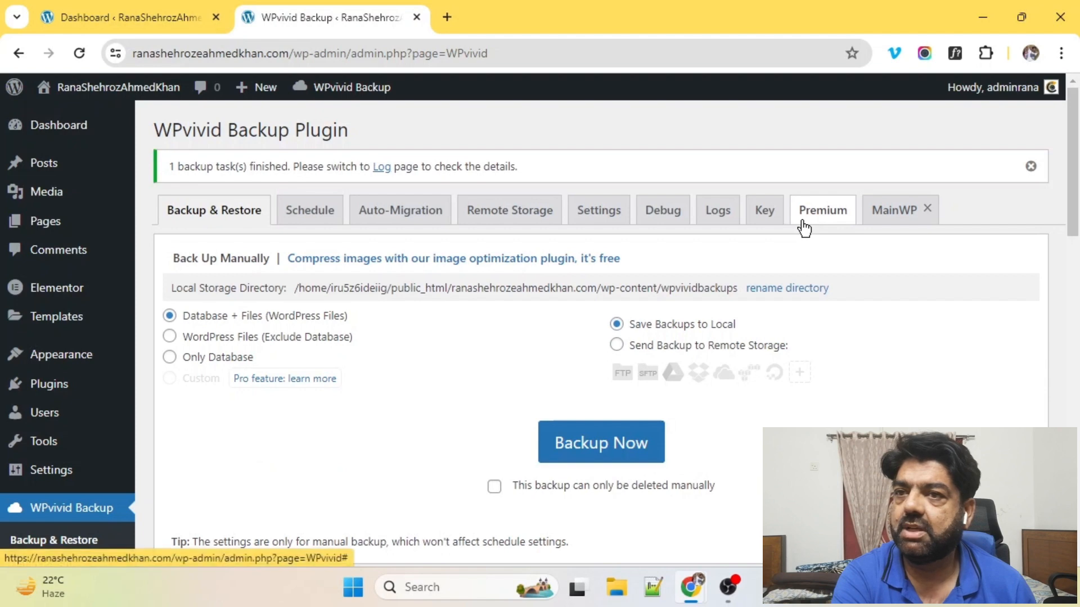
scroll(721, 271, "down", 4)
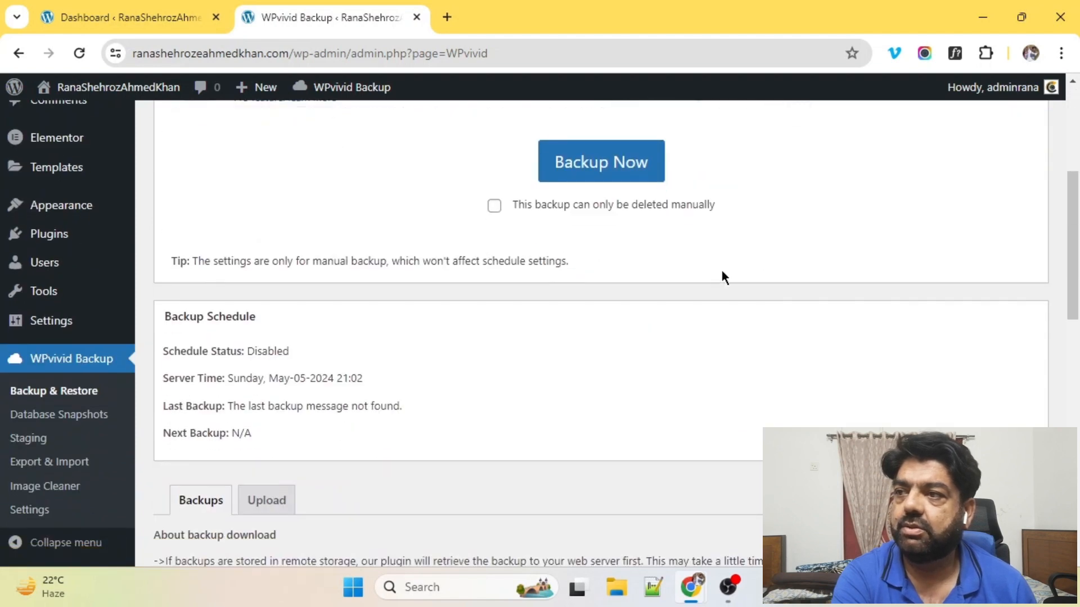
scroll(721, 272, "down", 5)
scroll(721, 272, "down", 2)
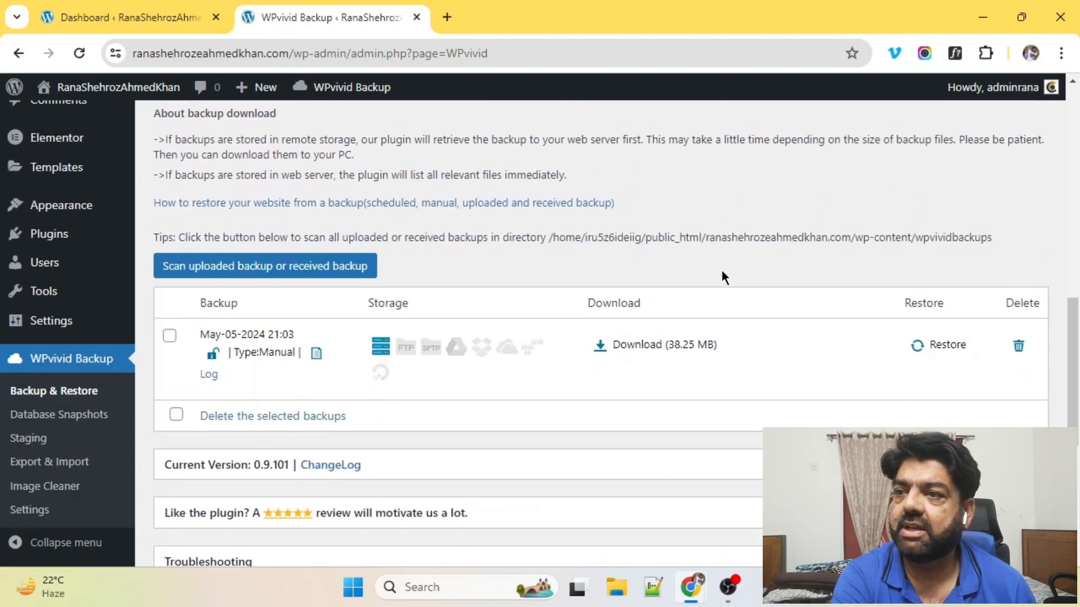
scroll(720, 271, "down", 2)
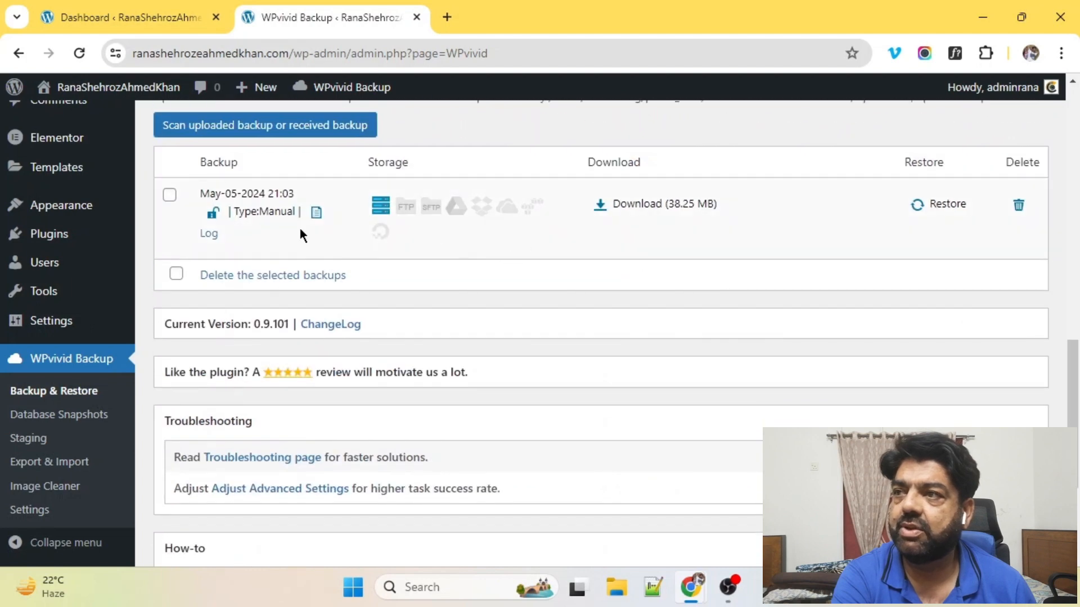
scroll(299, 228, "up", 2)
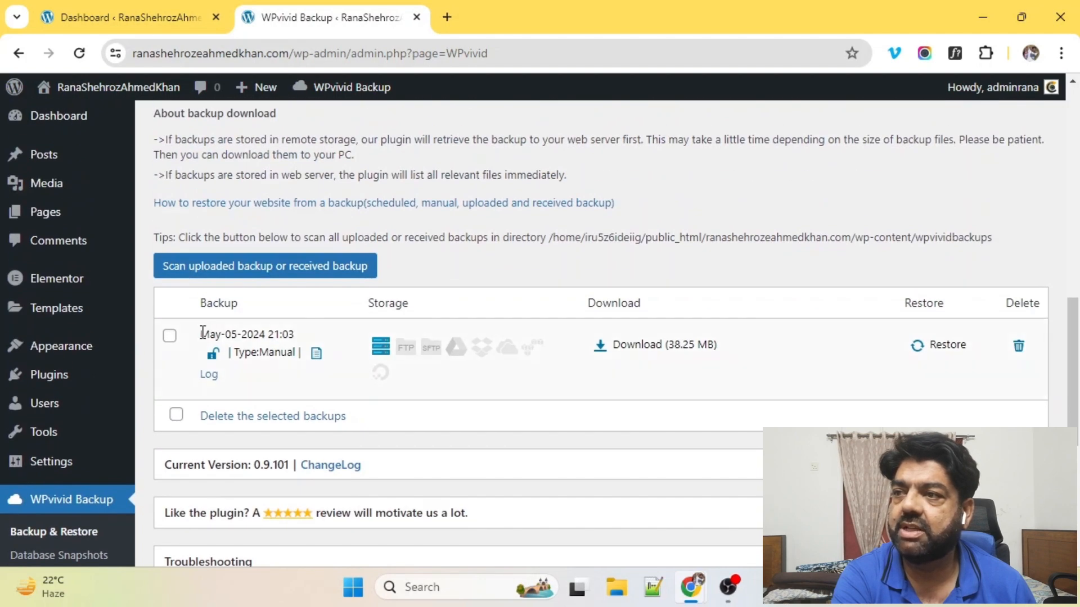
Step: Download the full zip of the May-05-2024 21:03 backup (38.25 MB)
left_click_drag(205, 332, 266, 330)
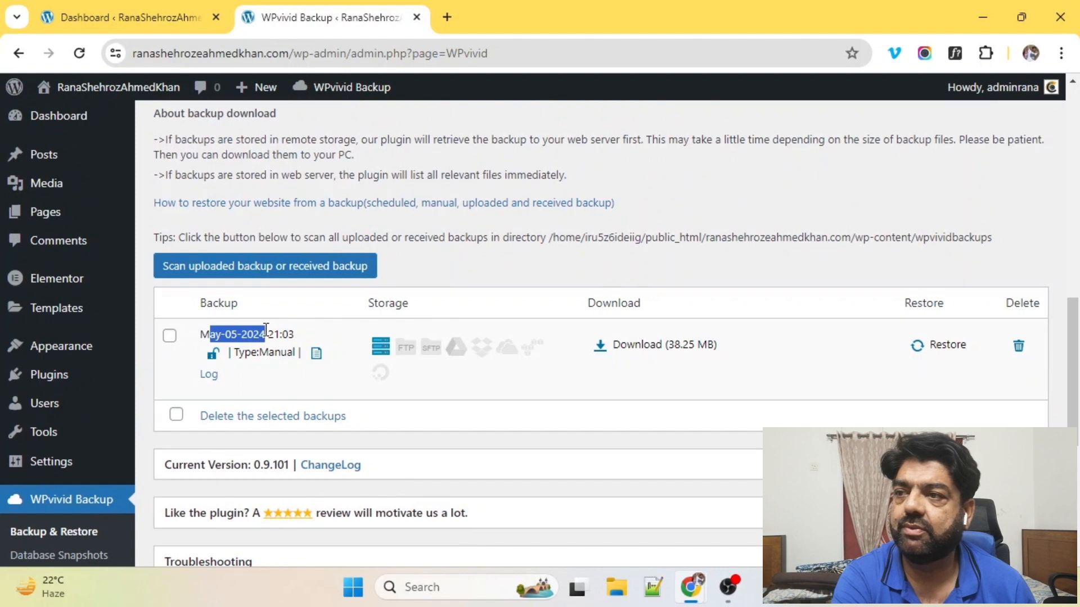
double_click(285, 335)
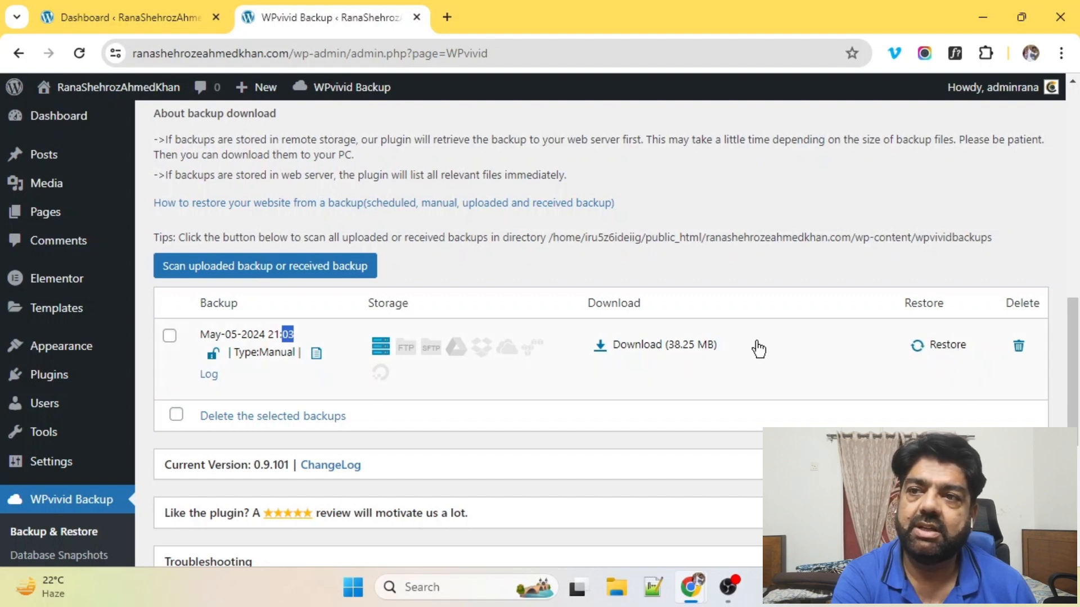
left_click(642, 344)
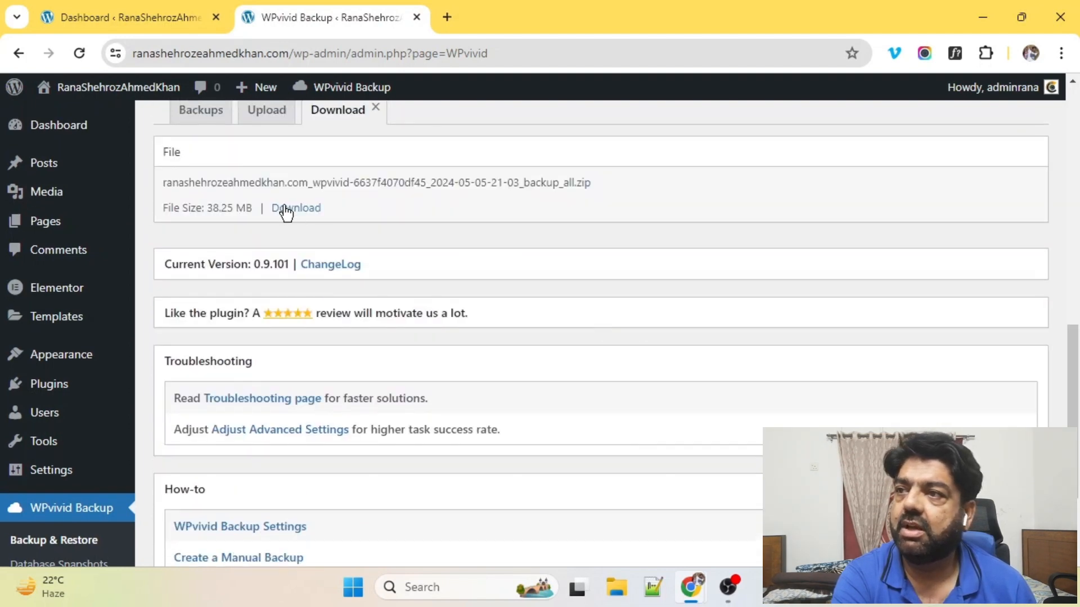
left_click(296, 208)
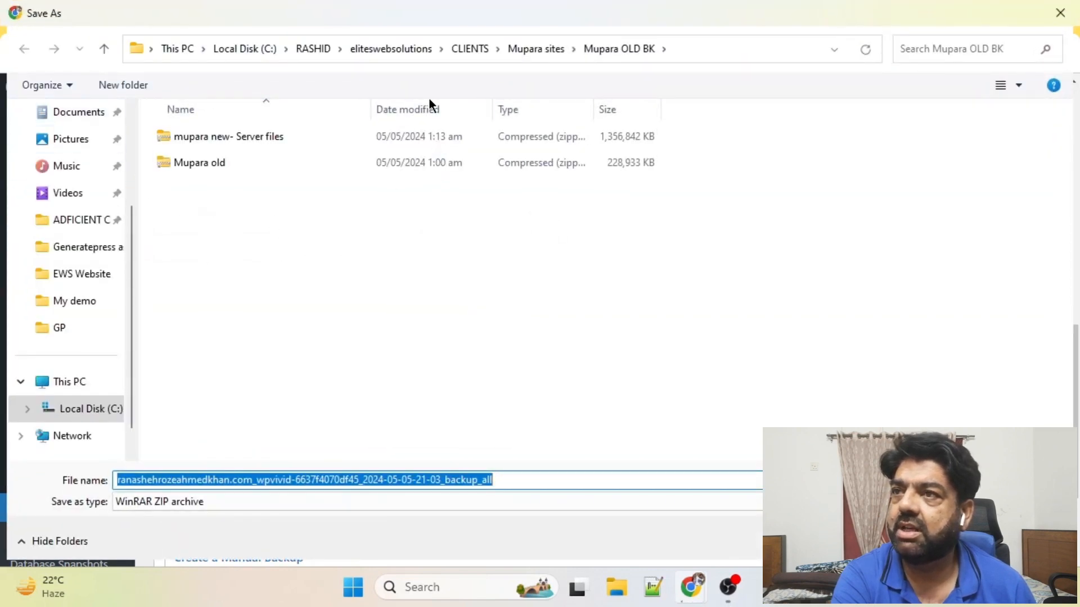
Step: Save the backup zip to the RASHID folder on drive C
left_click(305, 48)
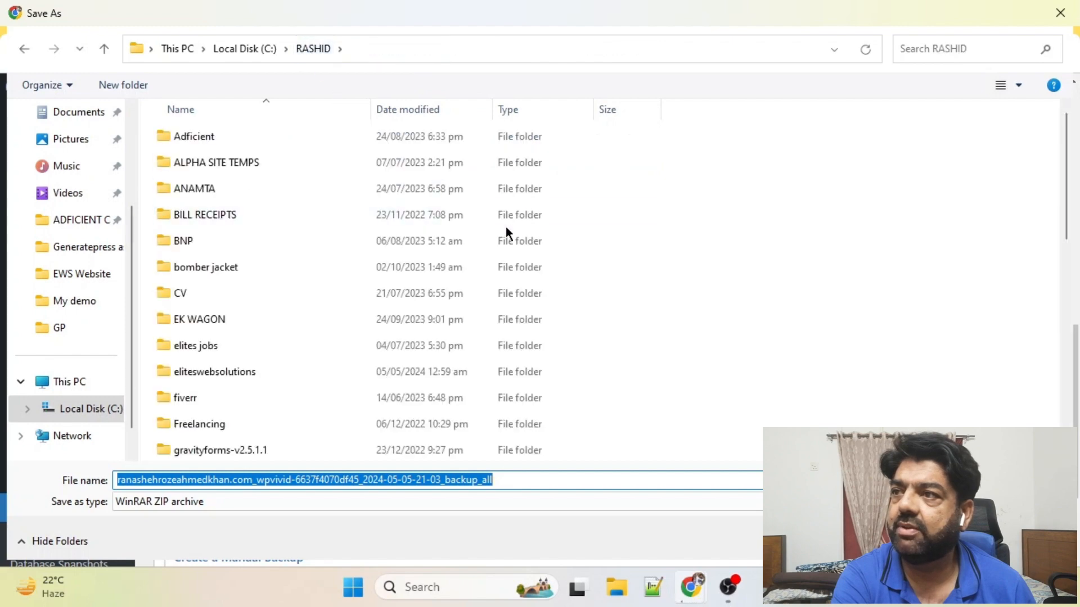
scroll(619, 337, "down", 10)
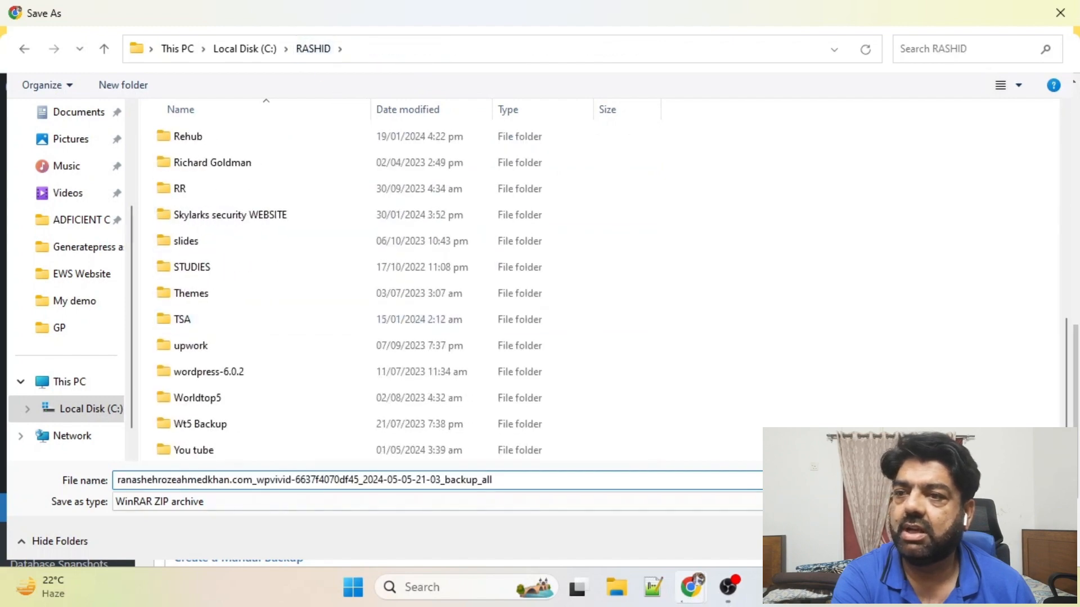
key("Return")
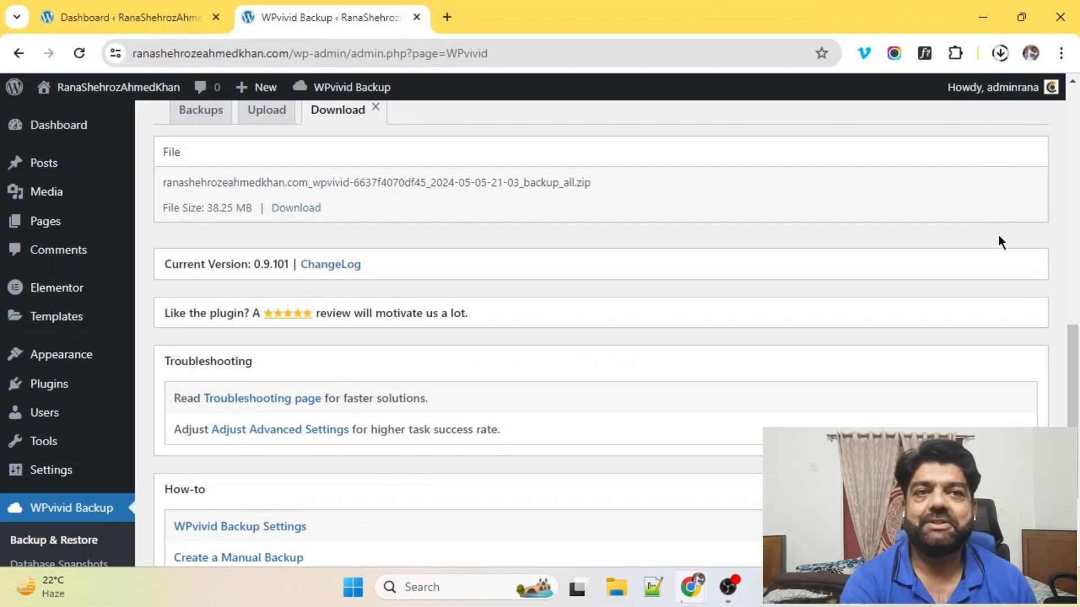
Step: Check the finished 38.3 MB download in its folder, then open the Posts list
mouse_move(983, 99)
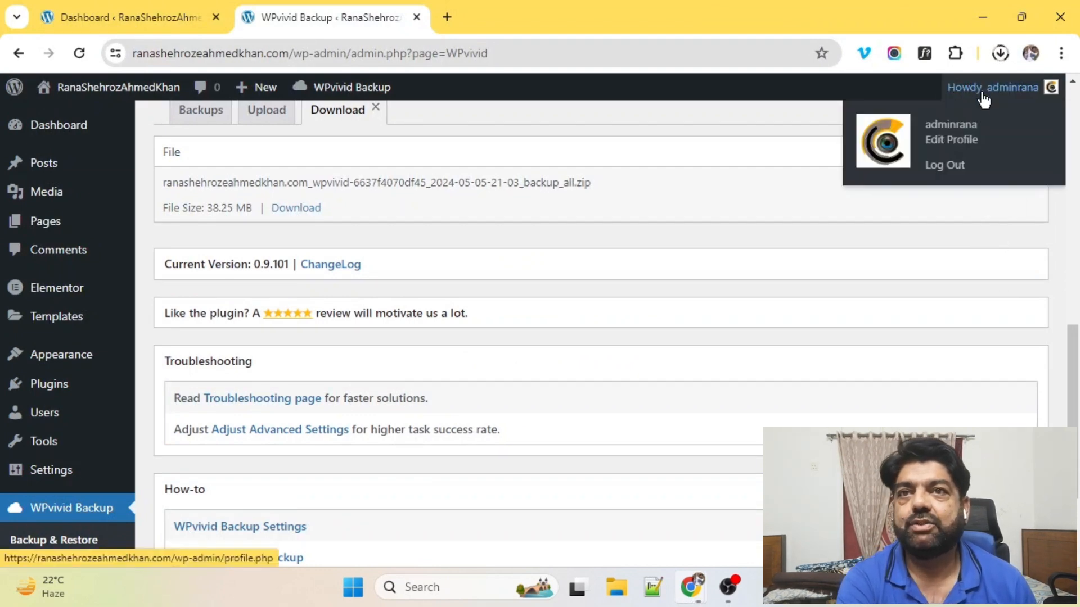
left_click(1000, 52)
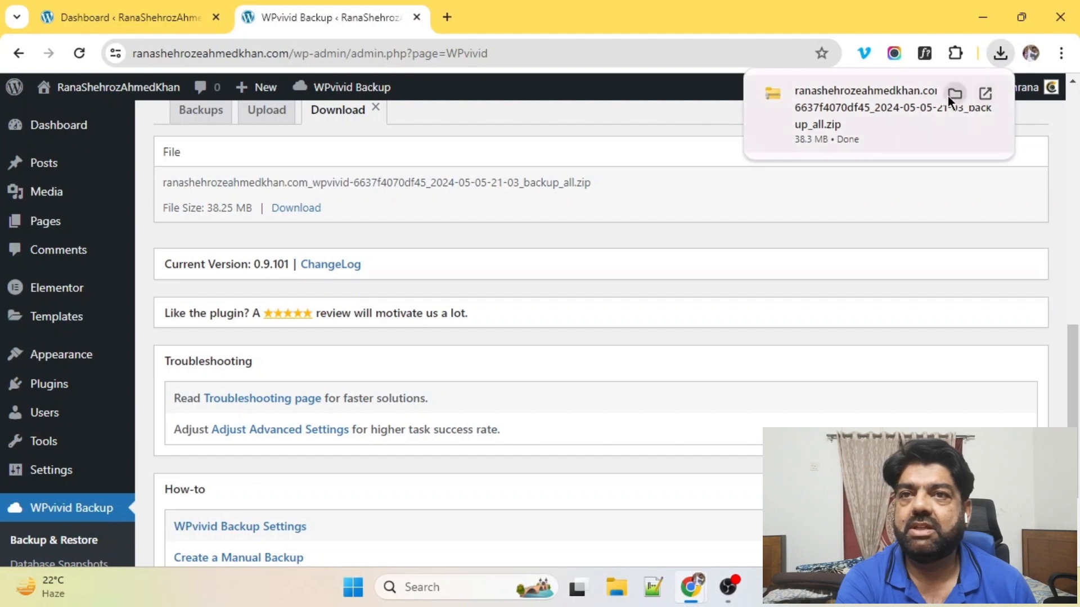
left_click(954, 94)
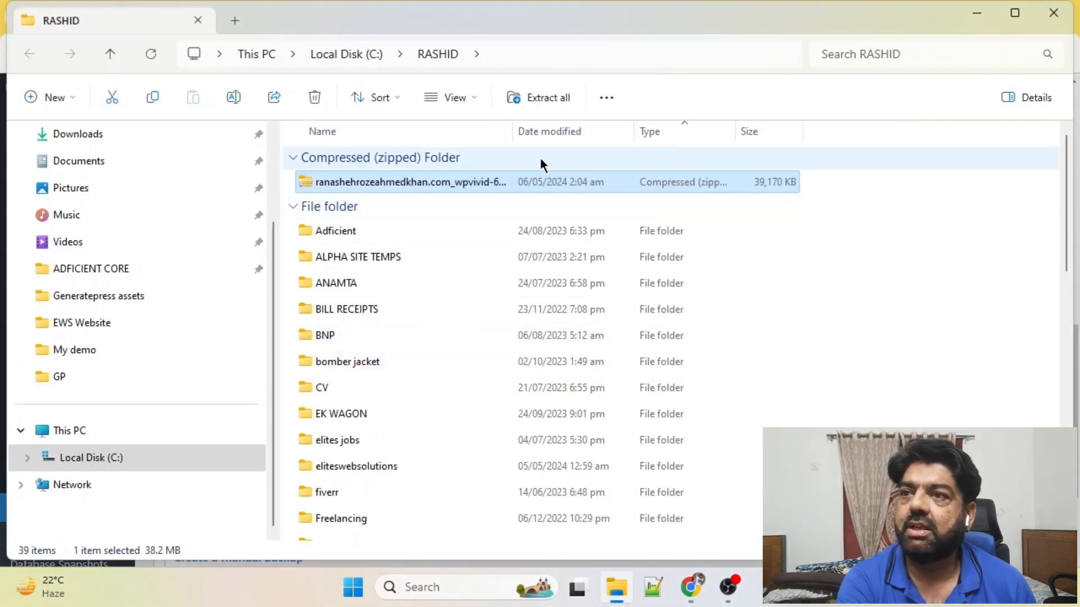
left_click(965, 17)
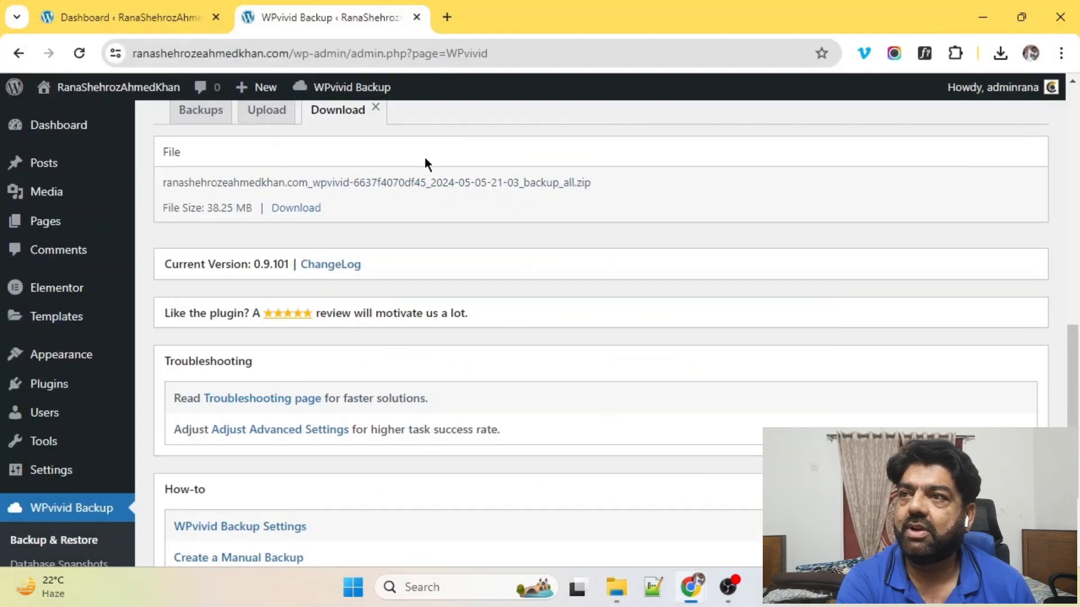
scroll(31, 267, "up", 10)
scroll(410, 278, "down", 10)
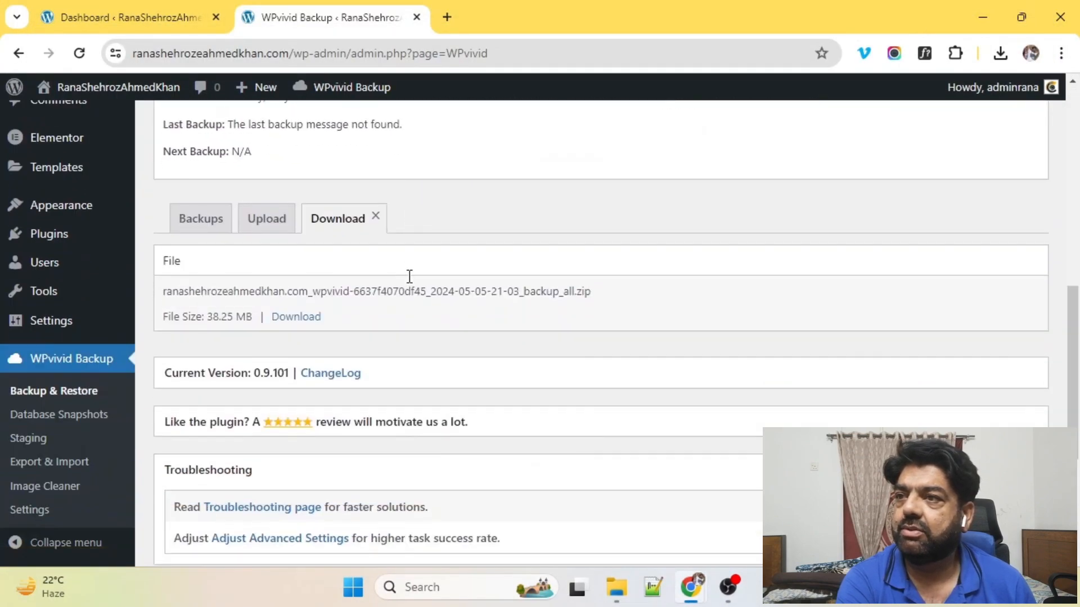
scroll(408, 276, "up", 10)
left_click(43, 166)
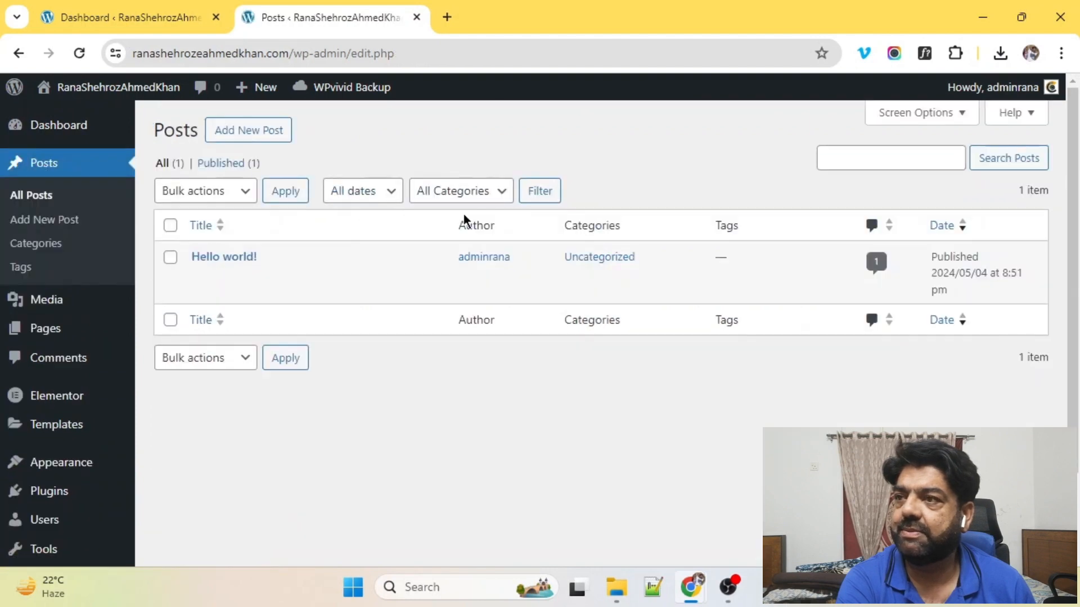
Step: Publish a new post 'Test post' with the text 'Some data for my test post'
left_click(242, 134)
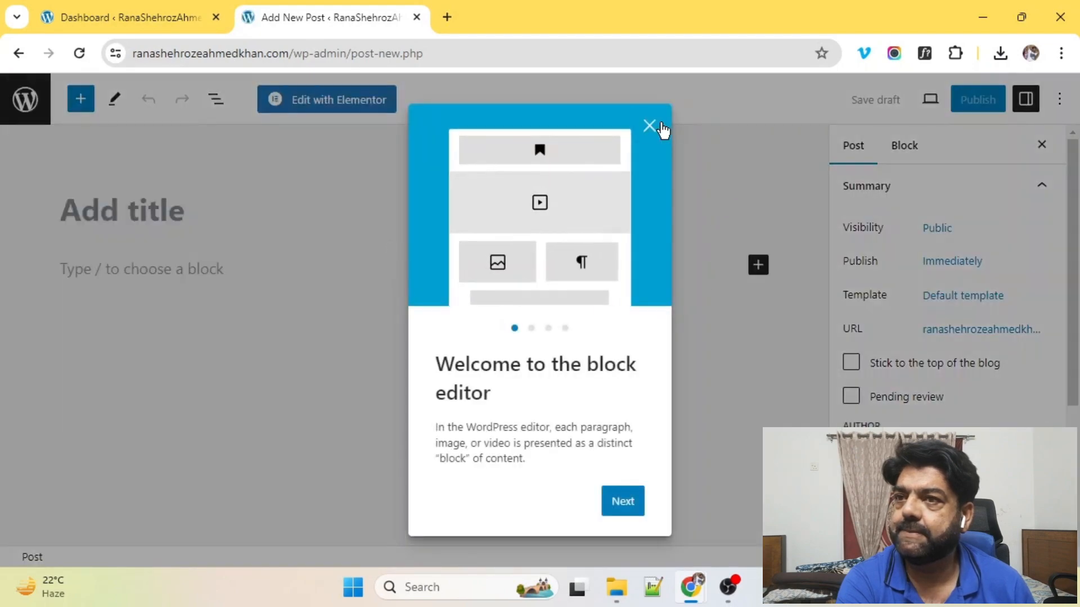
left_click(650, 126)
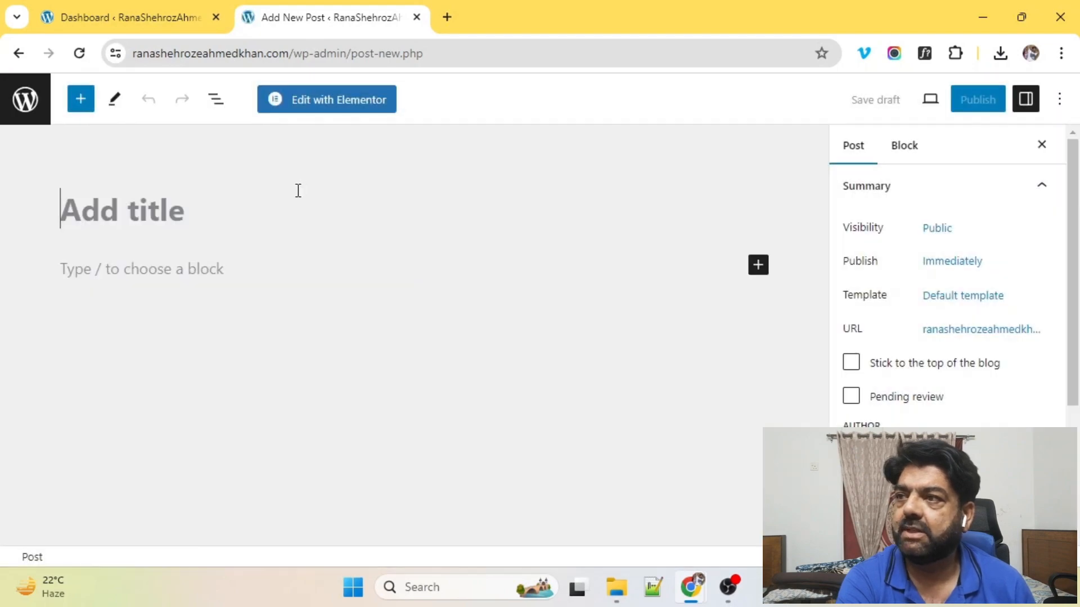
type("Test ")
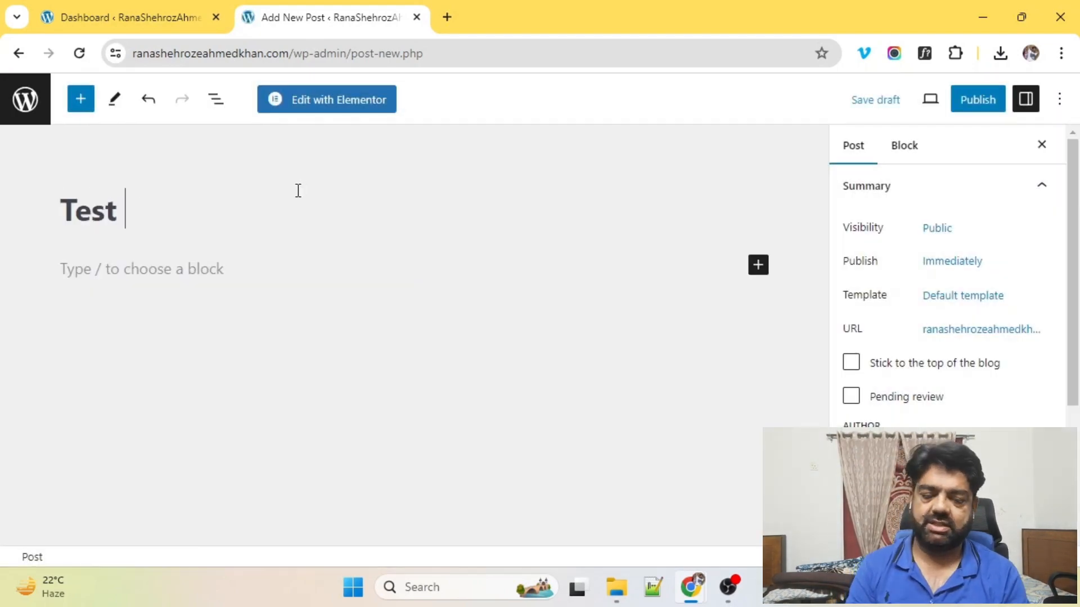
type("post")
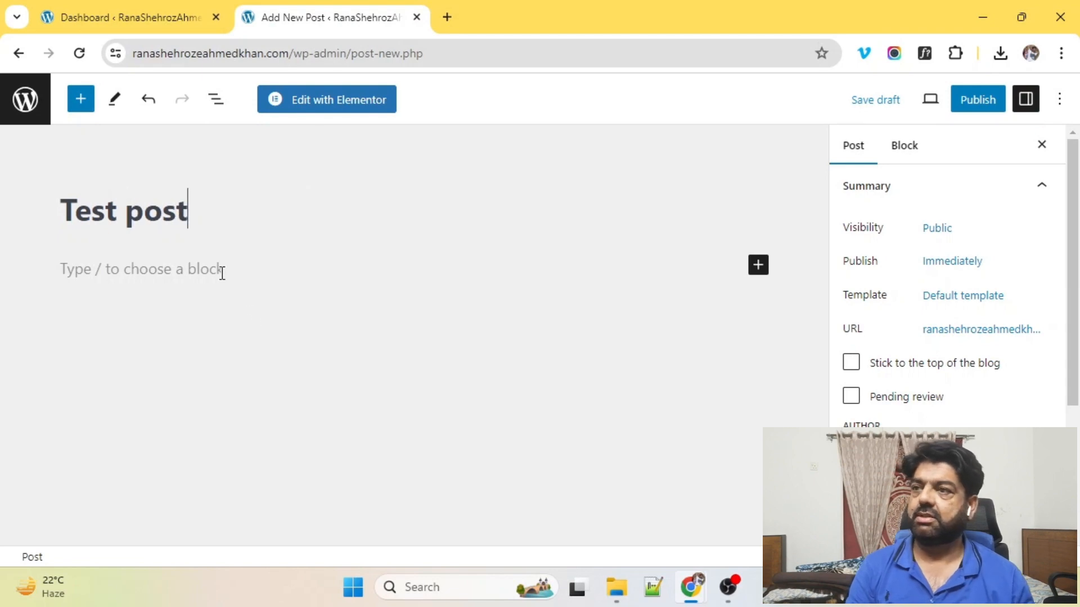
left_click(191, 273)
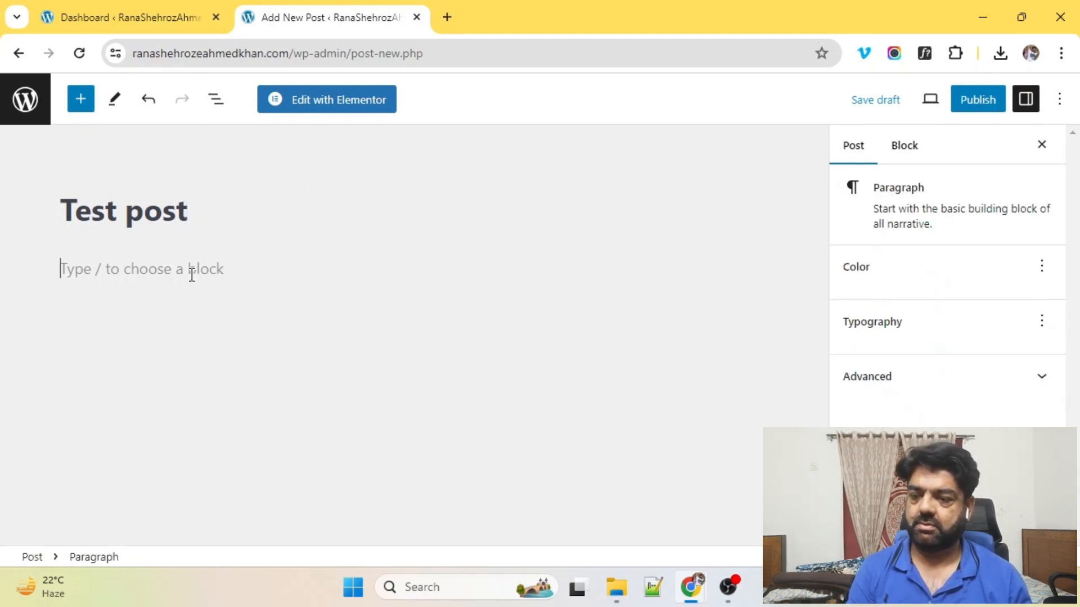
type("Some dat")
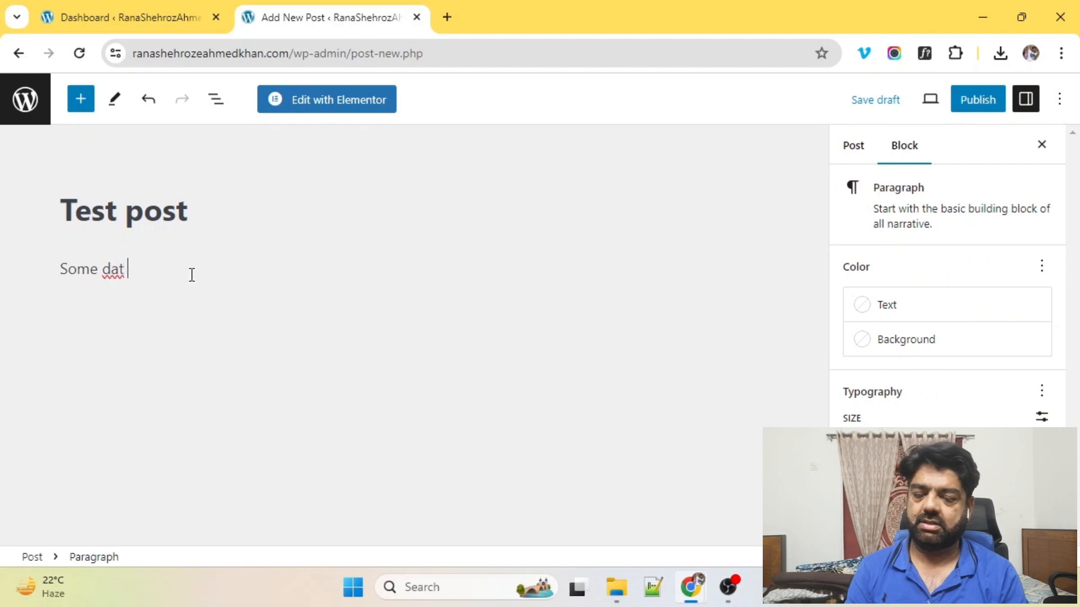
type("a for ")
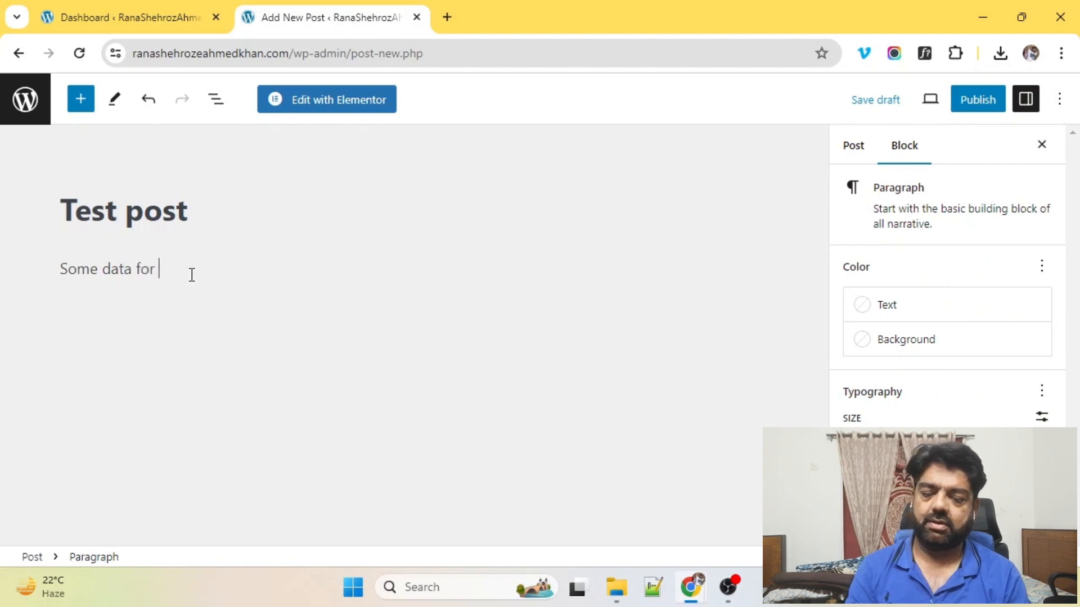
type("my test post")
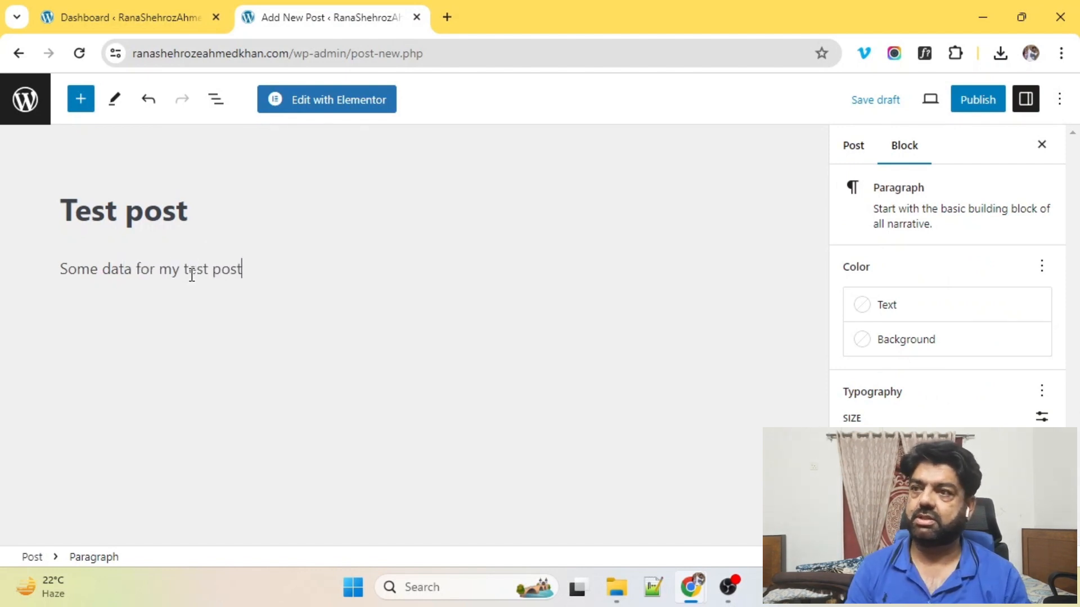
left_click(986, 104)
left_click(928, 97)
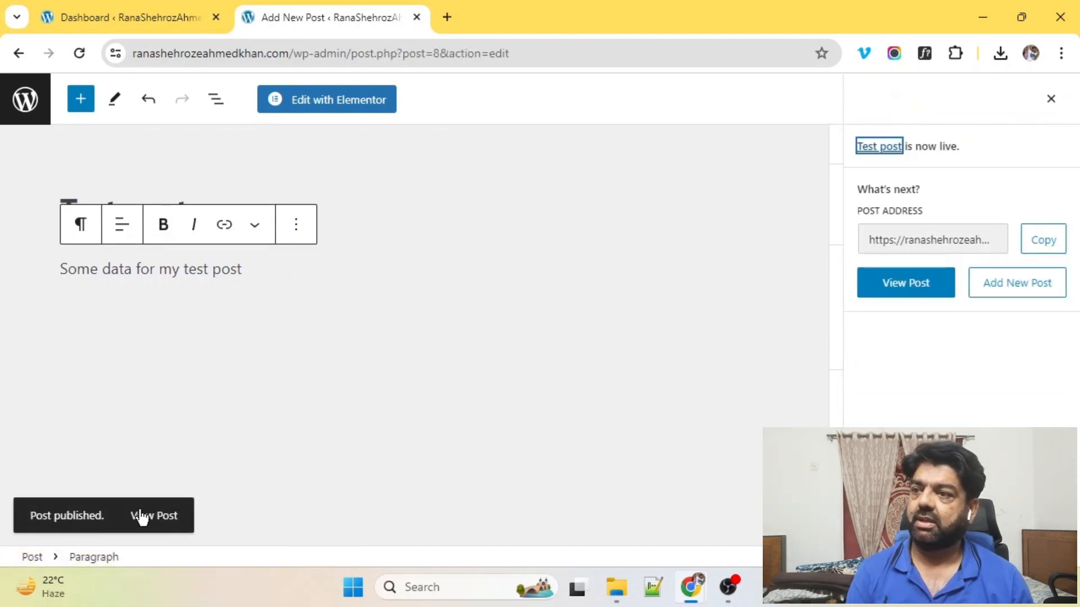
Step: Check Test post on the live site and archive above Hello world!, then return to Dashboard
left_click(154, 515)
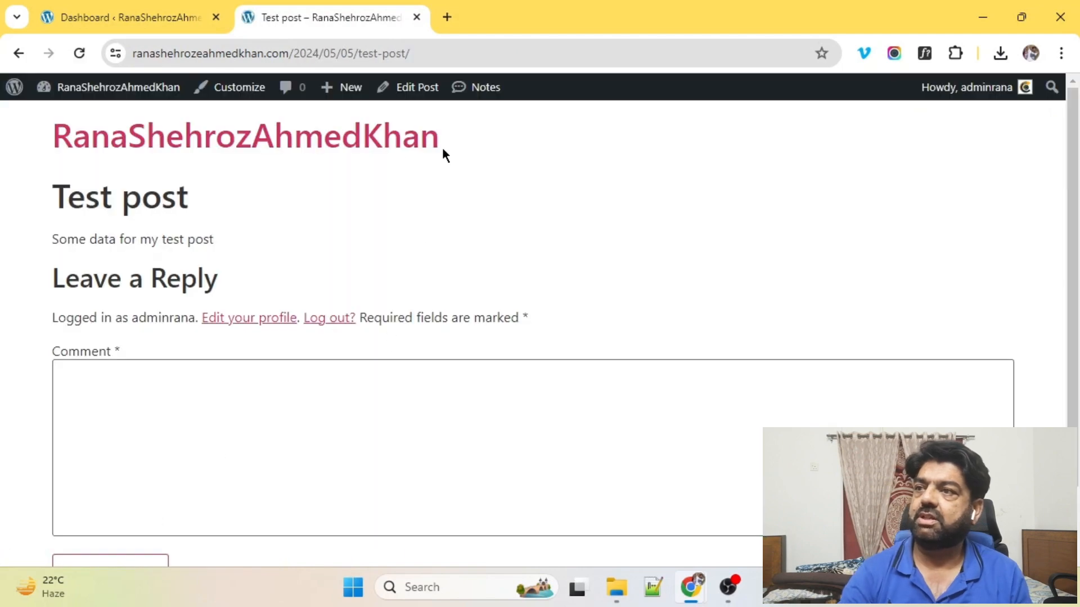
scroll(442, 149, "down", 1)
scroll(386, 144, "up", 1)
left_click_drag(34, 197, 189, 198)
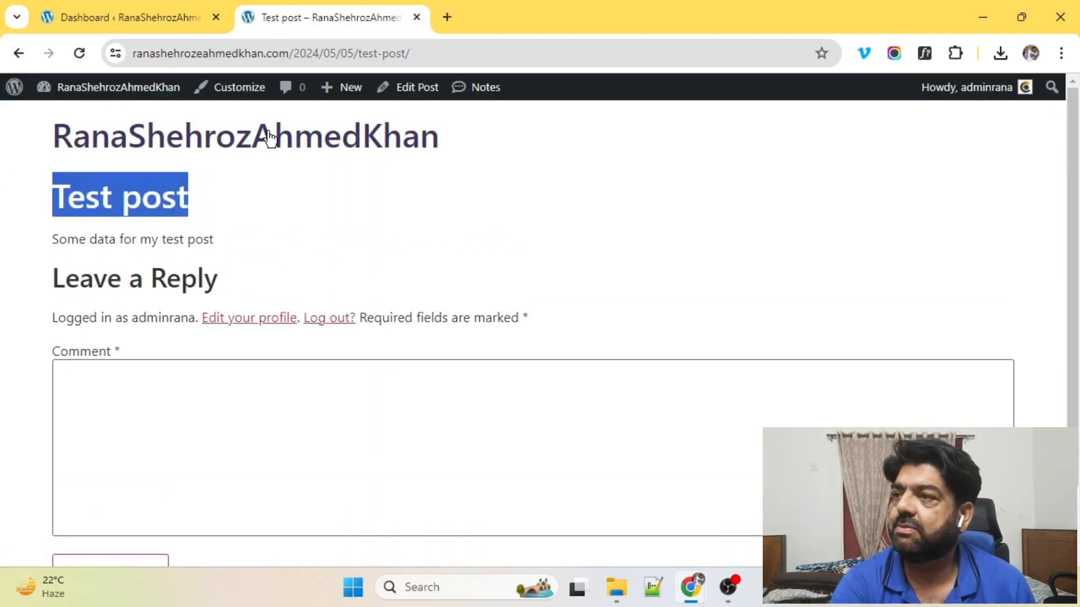
left_click(267, 135)
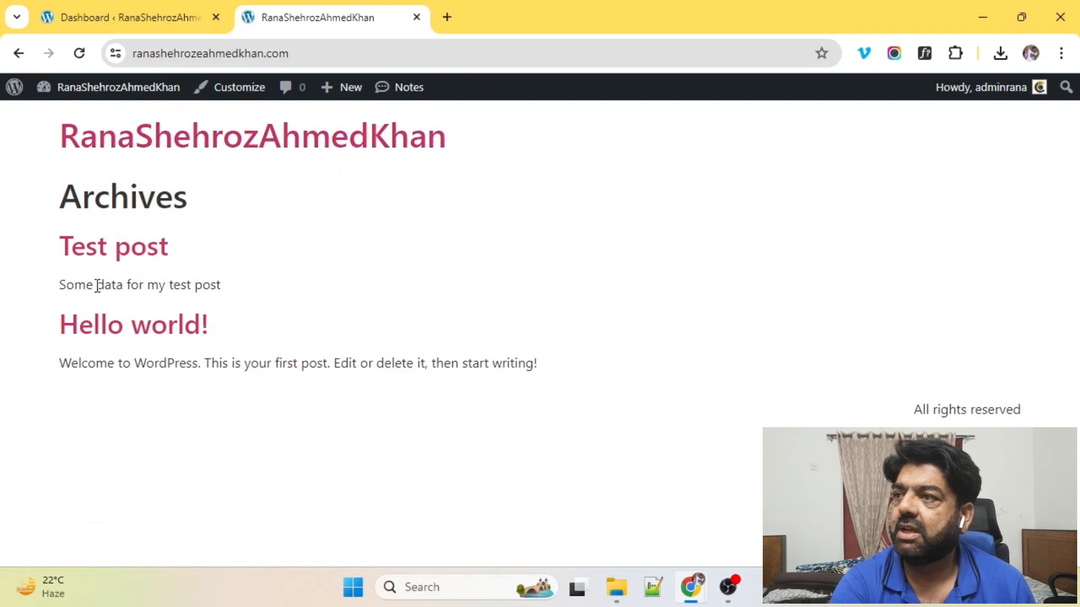
left_click_drag(51, 254, 223, 272)
left_click_drag(46, 320, 251, 326)
left_click(140, 16)
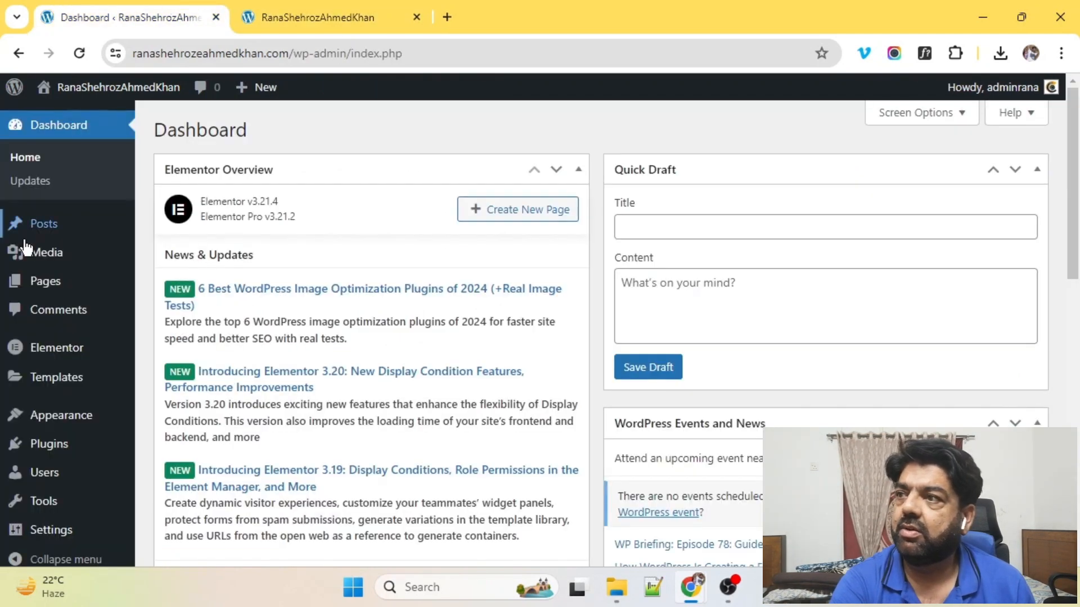
Step: Publish a page 'Home Page' reading 'This is my home page for this website', then view All Pages
left_click(42, 284)
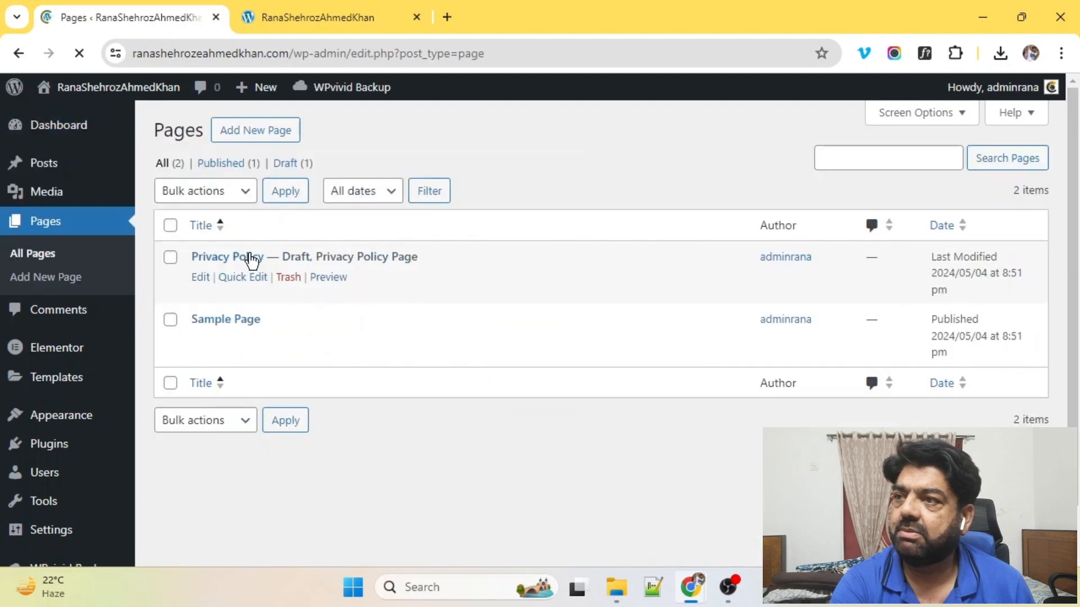
left_click(252, 133)
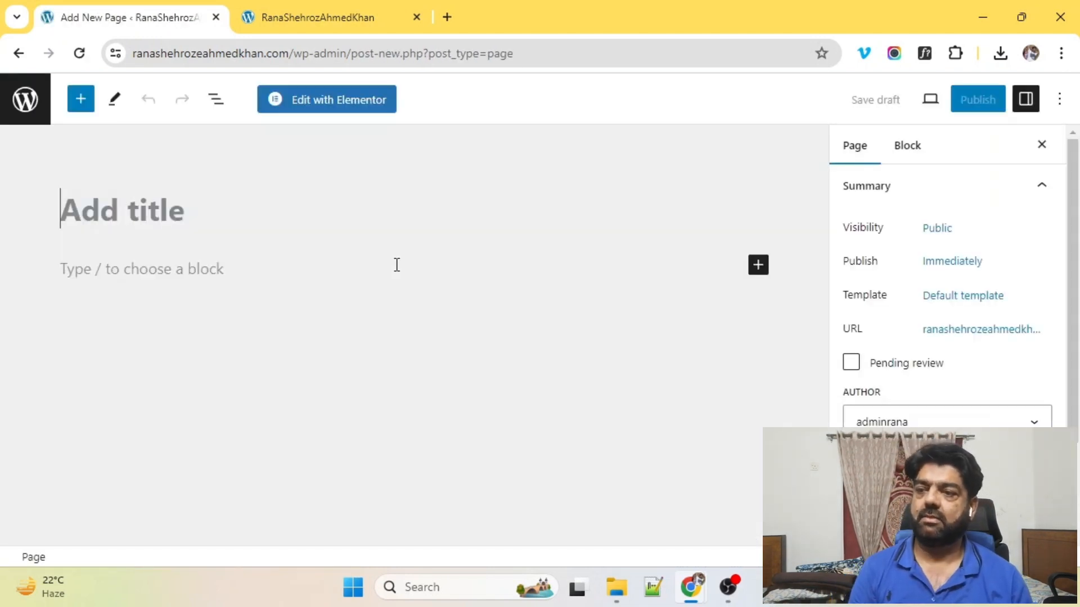
type("Home Page")
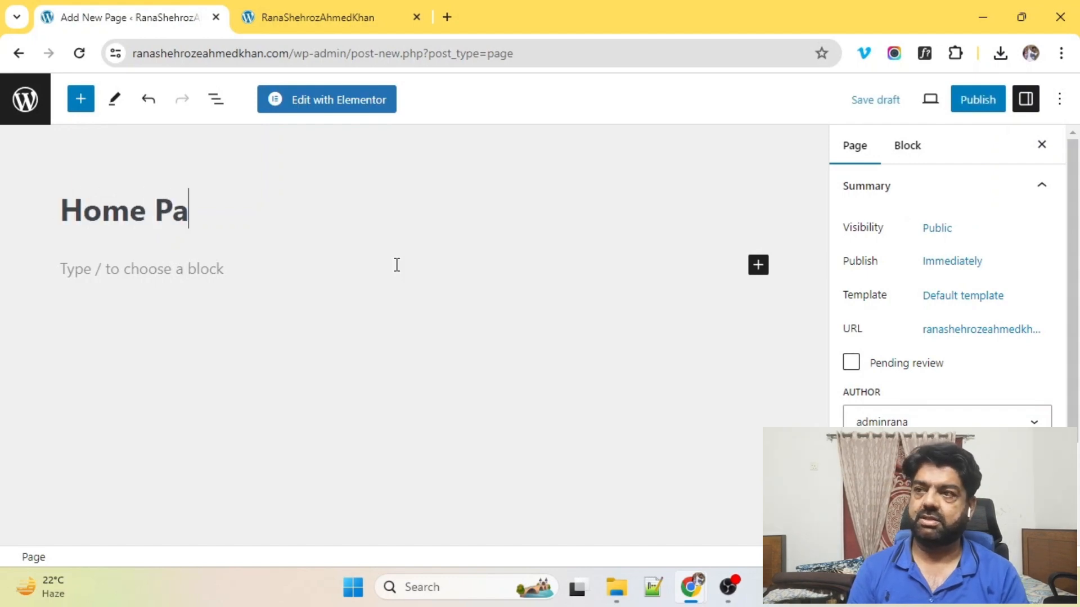
left_click(210, 259)
type("This i")
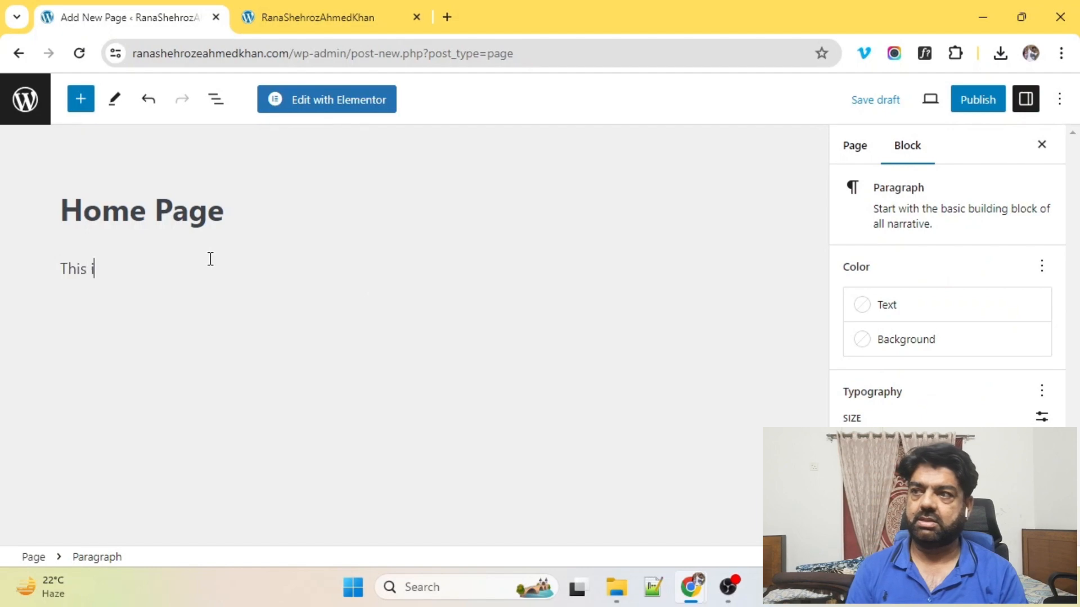
type("s my home page ")
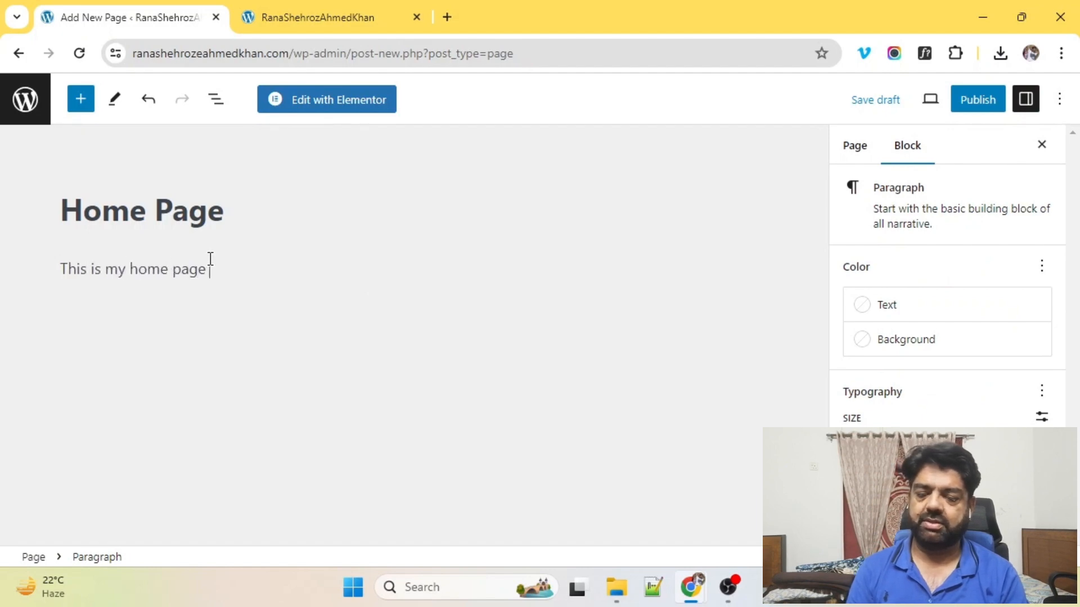
type("for this website")
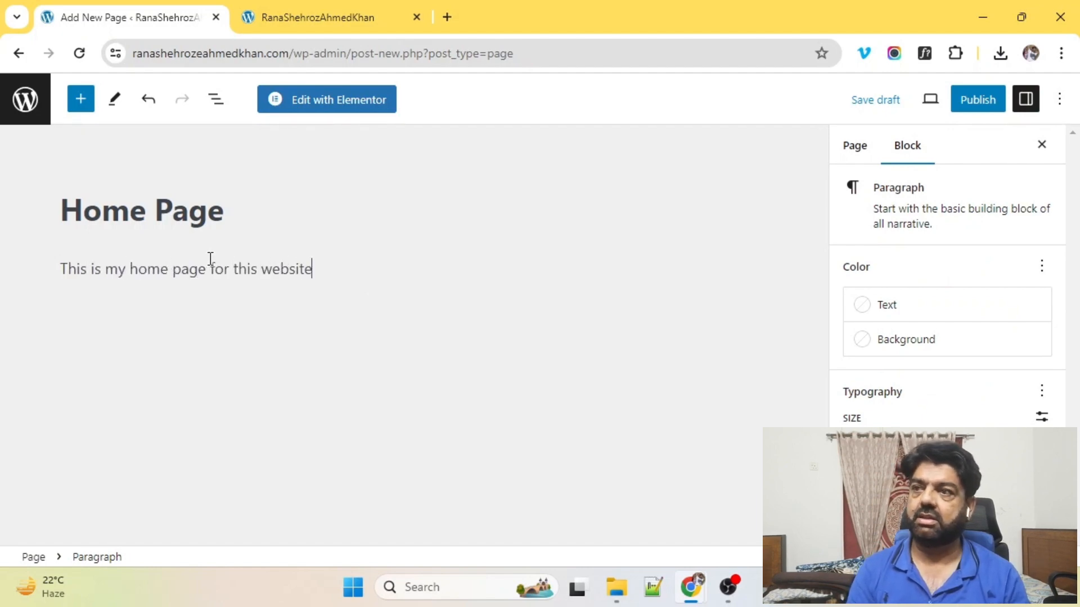
left_click(977, 99)
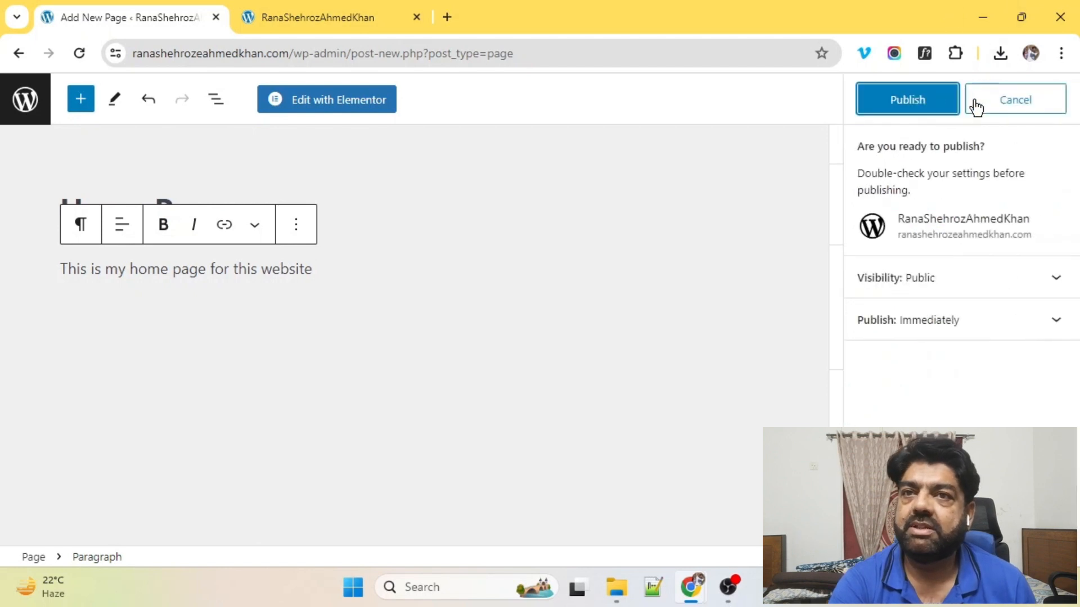
left_click(889, 100)
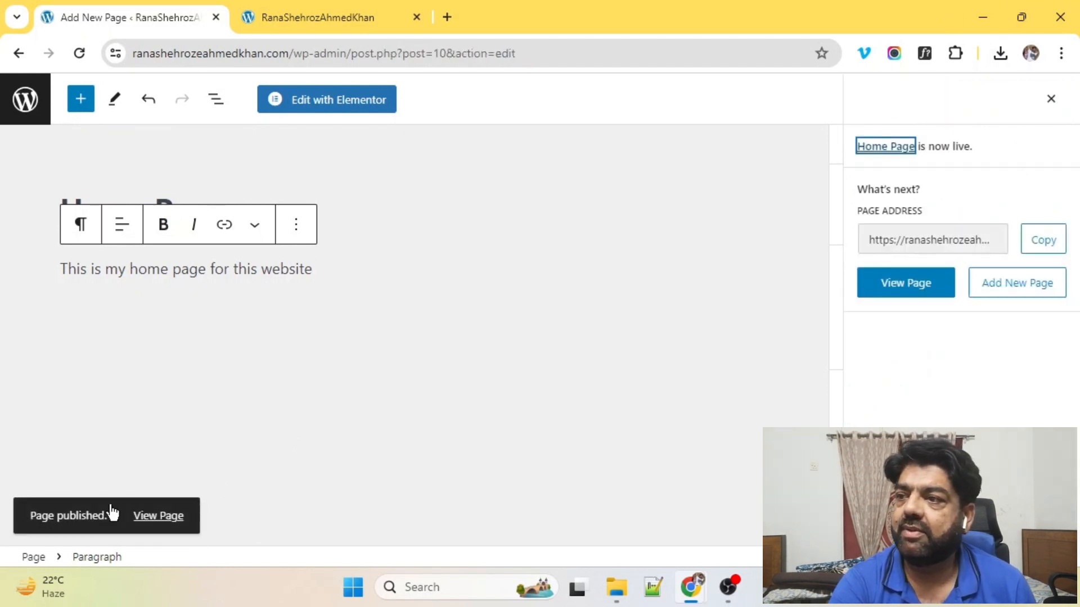
left_click(144, 531)
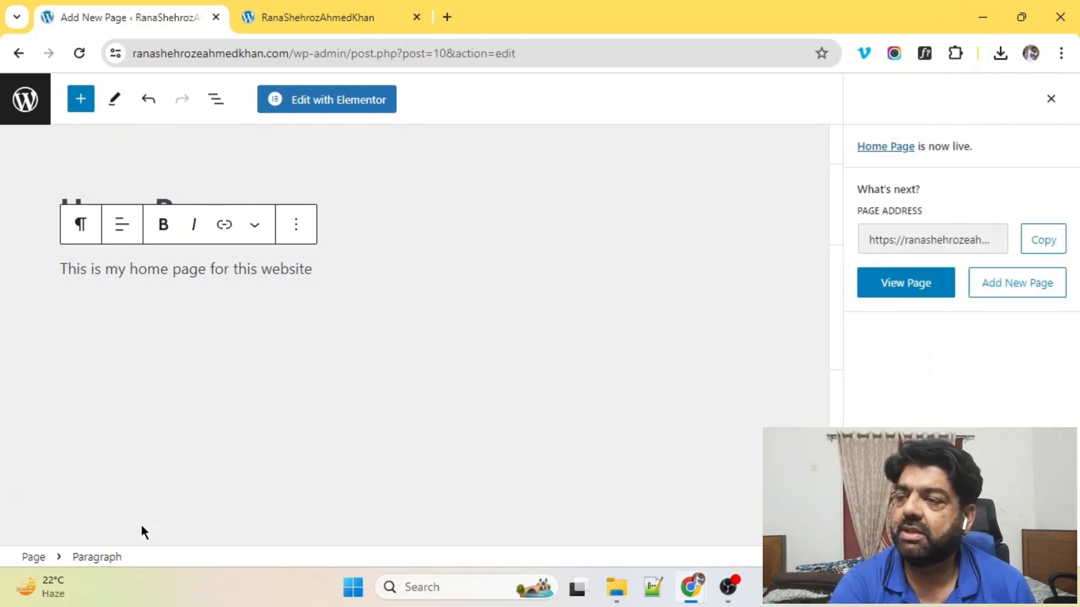
left_click(31, 104)
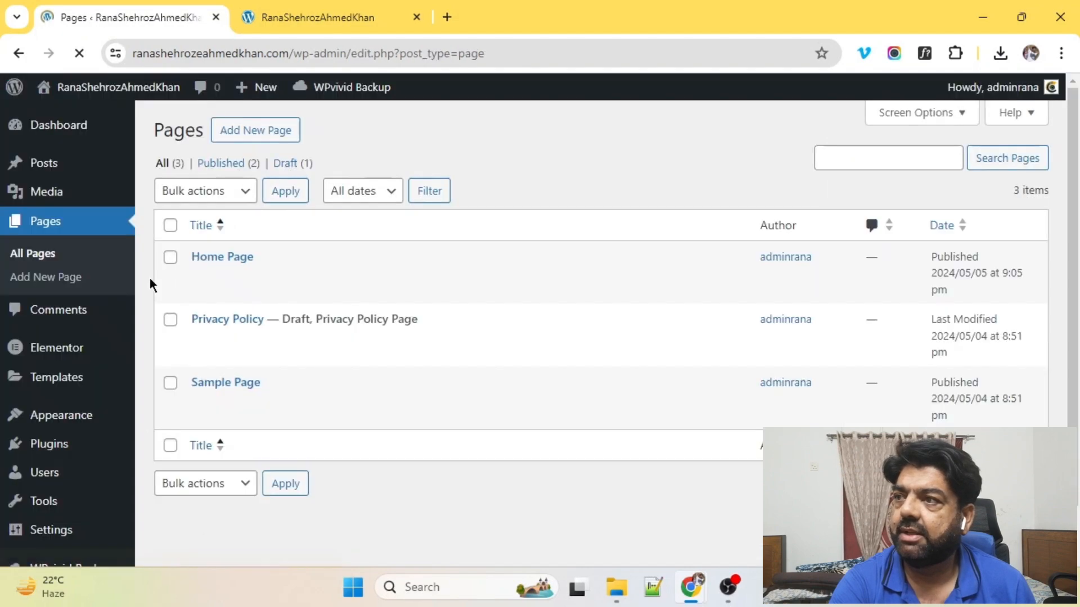
mouse_move(224, 289)
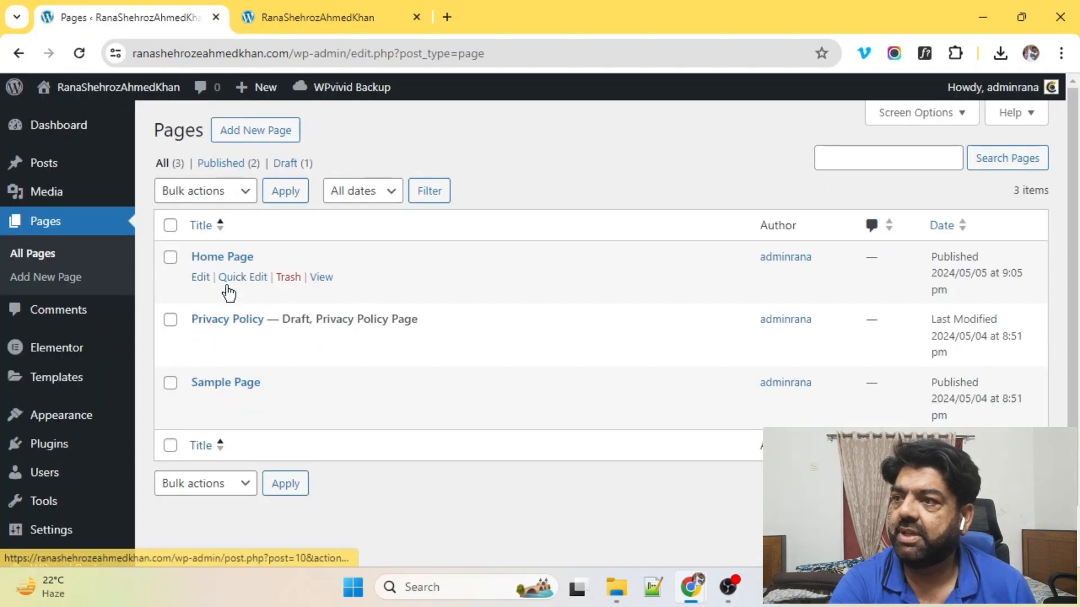
Step: Open the live Home Page in a new tab and check its heading and body text
right_click(328, 284)
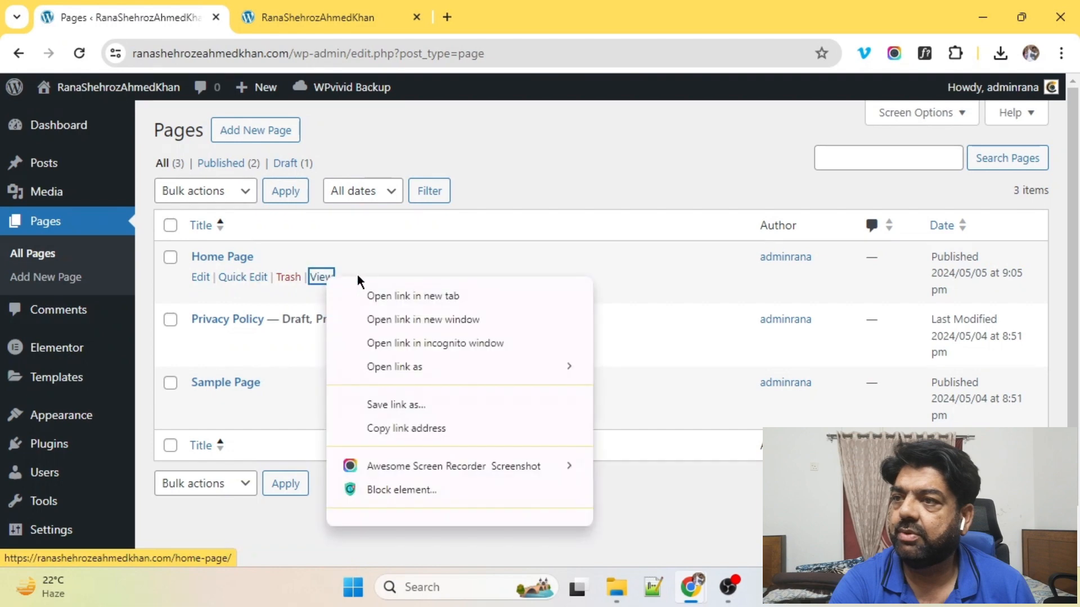
left_click(385, 296)
left_click(530, 18)
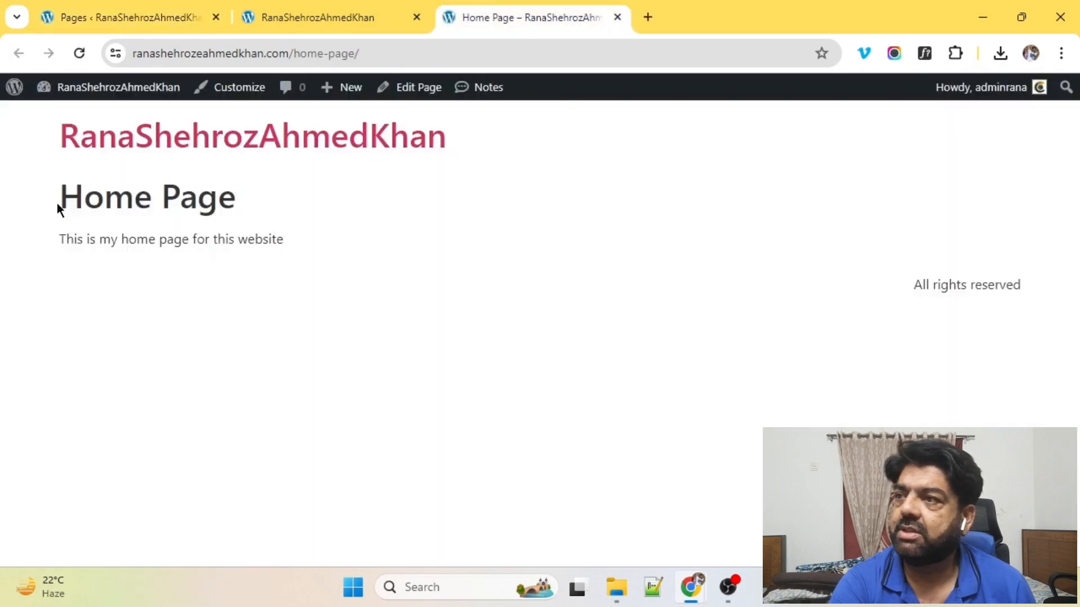
left_click_drag(58, 209, 251, 206)
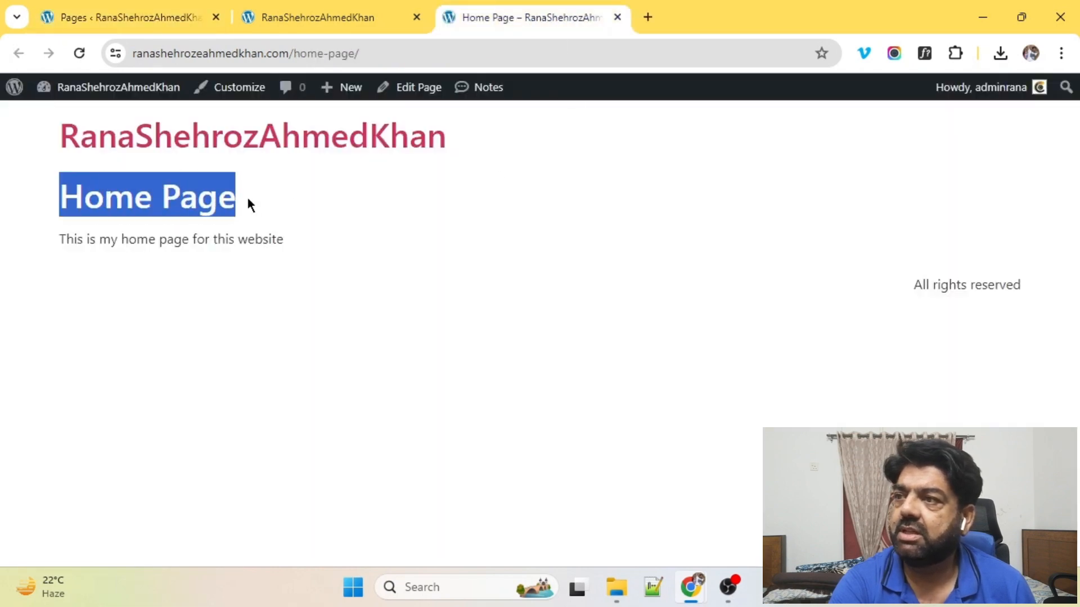
left_click_drag(66, 243, 359, 236)
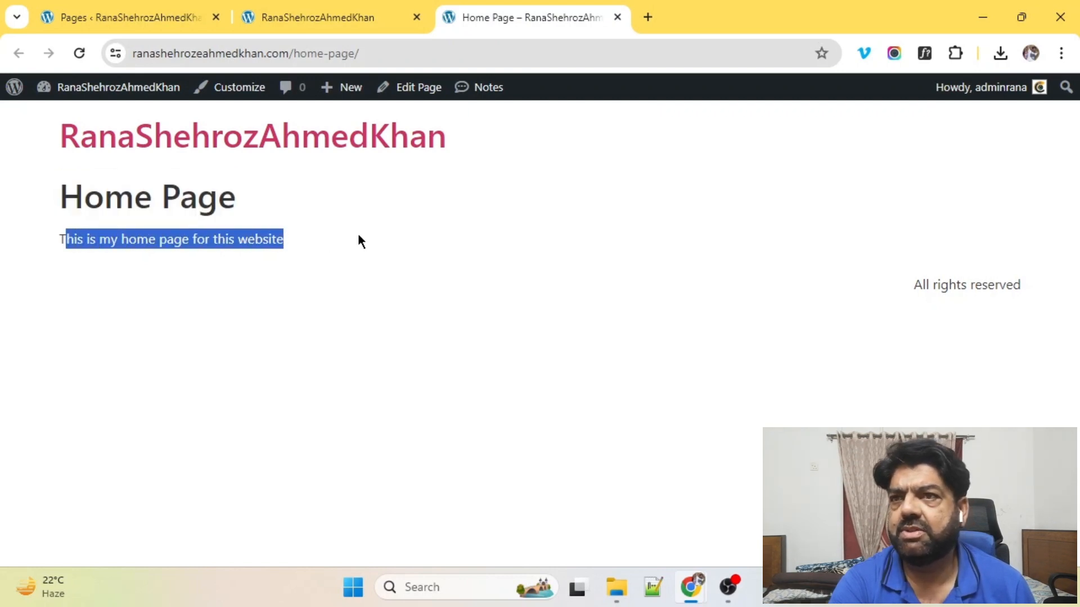
Step: Return to the admin Pages list and go to the WPvivid backup plugin
left_click(307, 16)
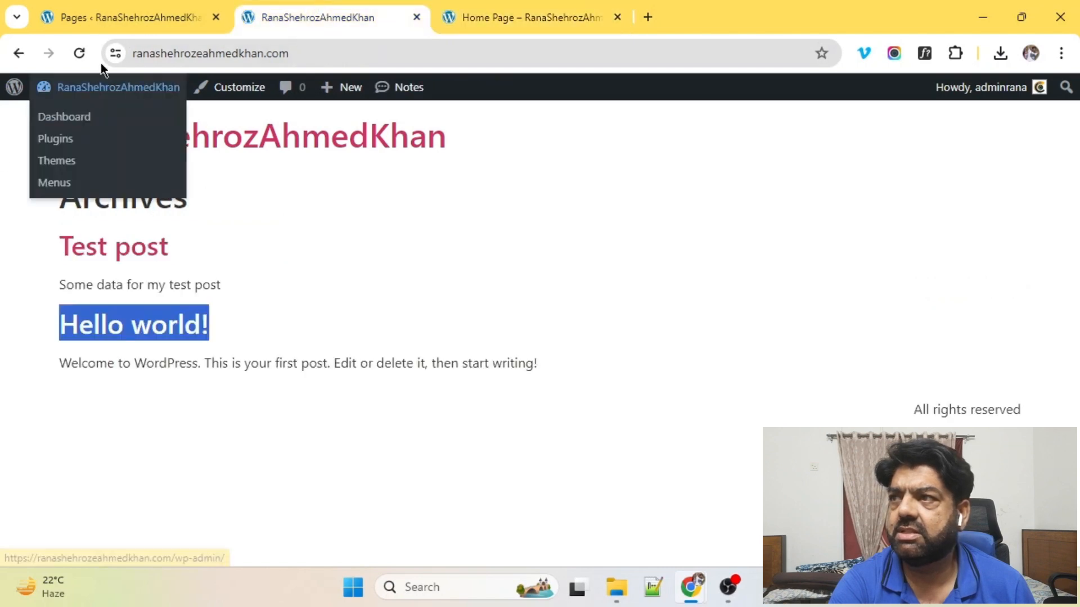
left_click(104, 17)
scroll(56, 337, "down", 1)
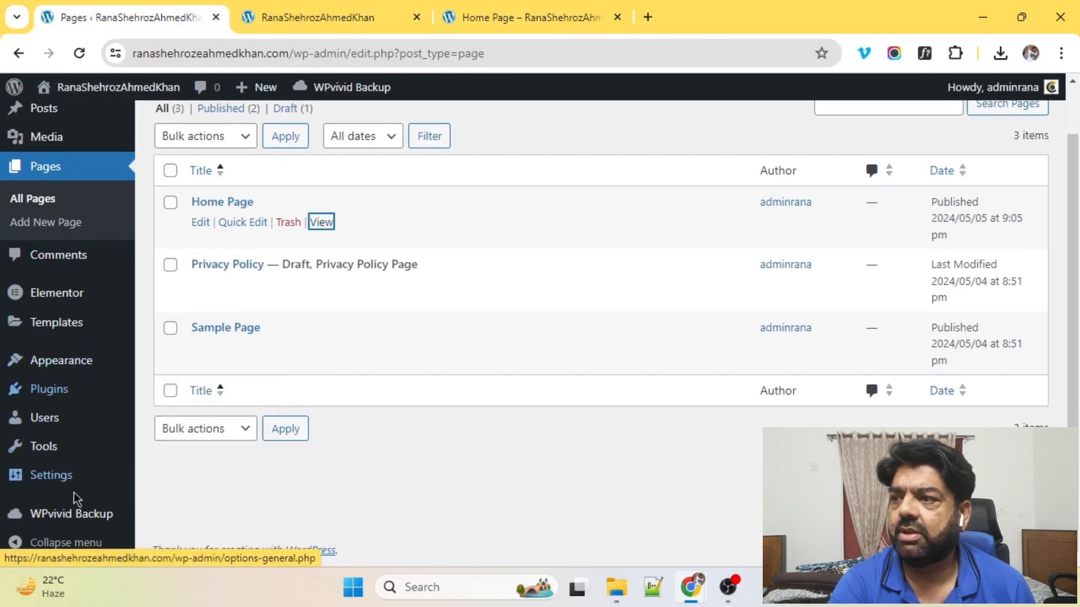
left_click(70, 522)
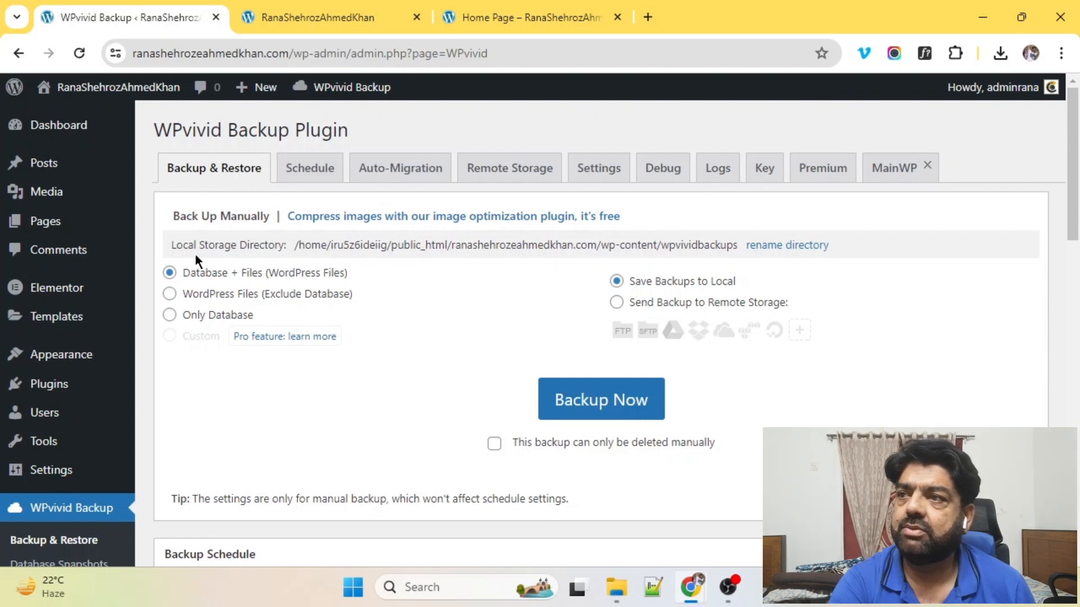
Step: Open the Restore panel for the May-05-2024 21:03 backup in WPvivid's backup list
scroll(692, 382, "down", 6)
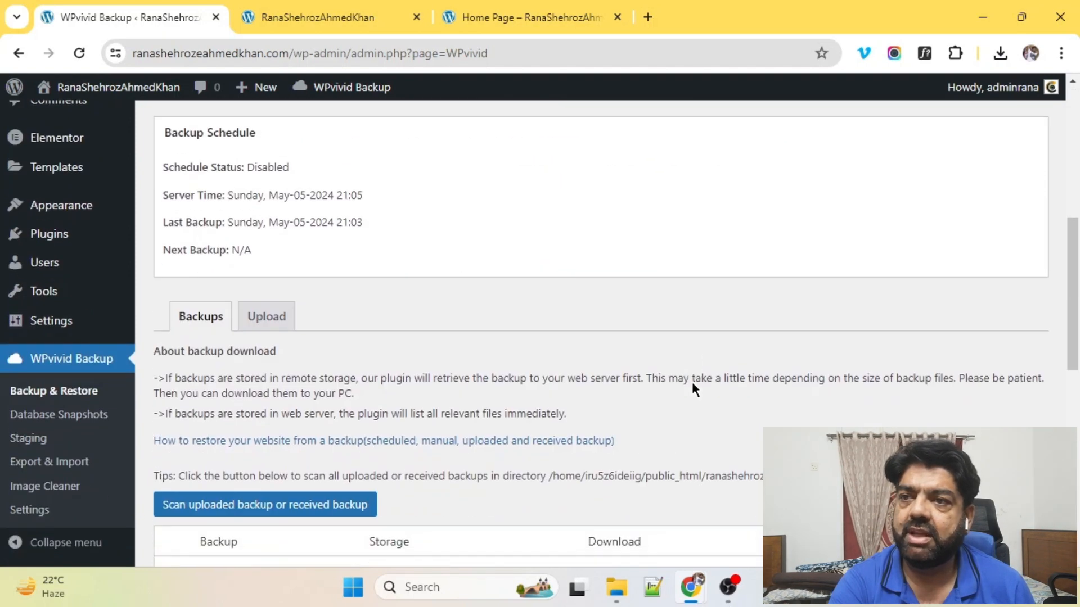
scroll(628, 352, "down", 2)
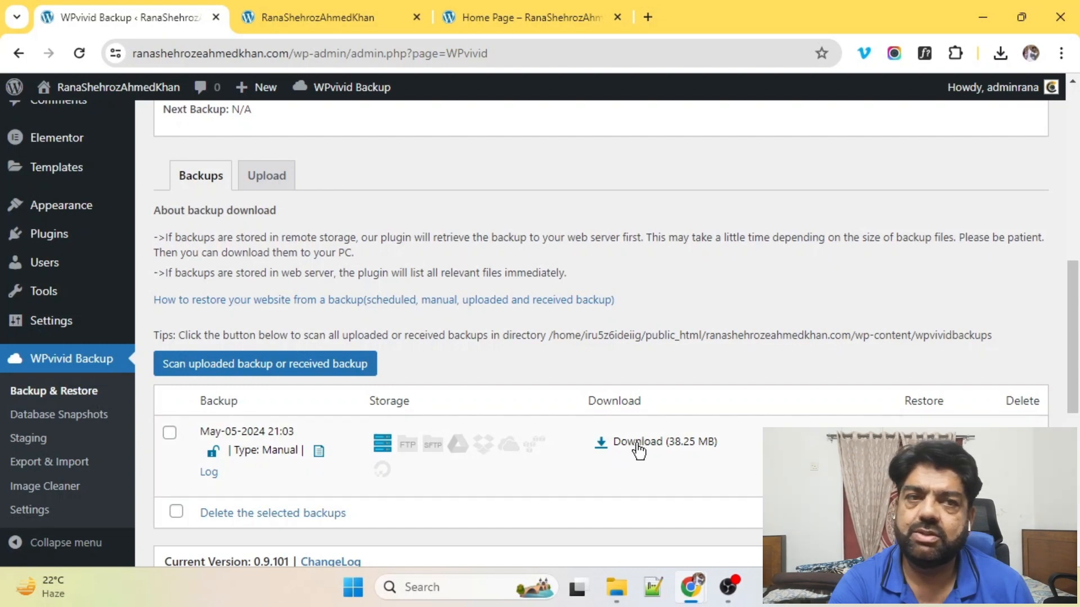
left_click(923, 442)
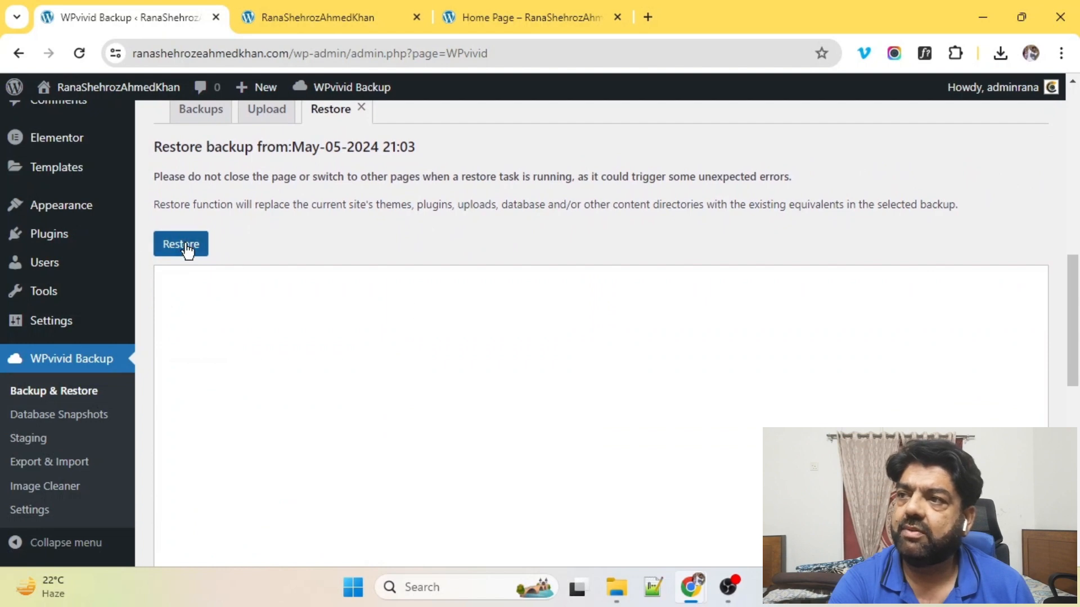
Step: Restore the May-05-2024 21:03 backup, confirming with OK, until 'Restore completed successfully.' appears
left_click(186, 248)
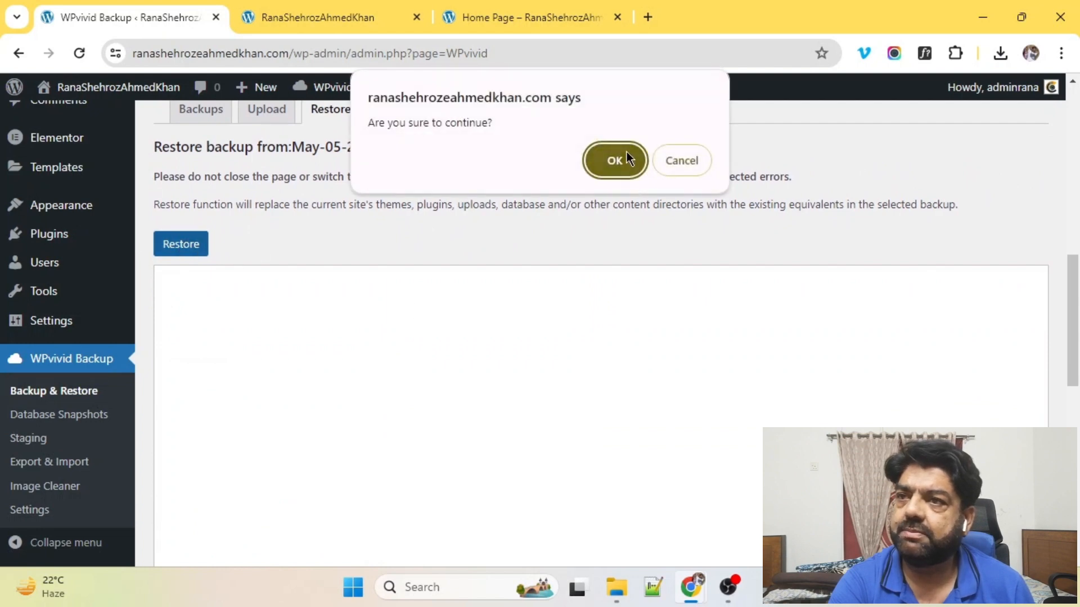
left_click(626, 153)
scroll(444, 228, "down", 3)
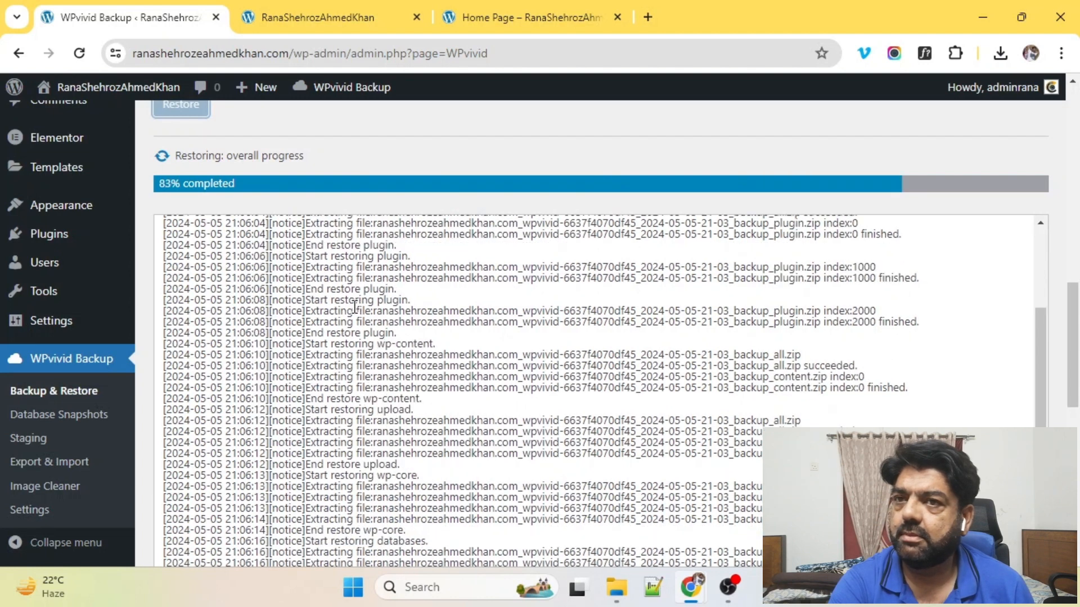
scroll(352, 304, "down", 5)
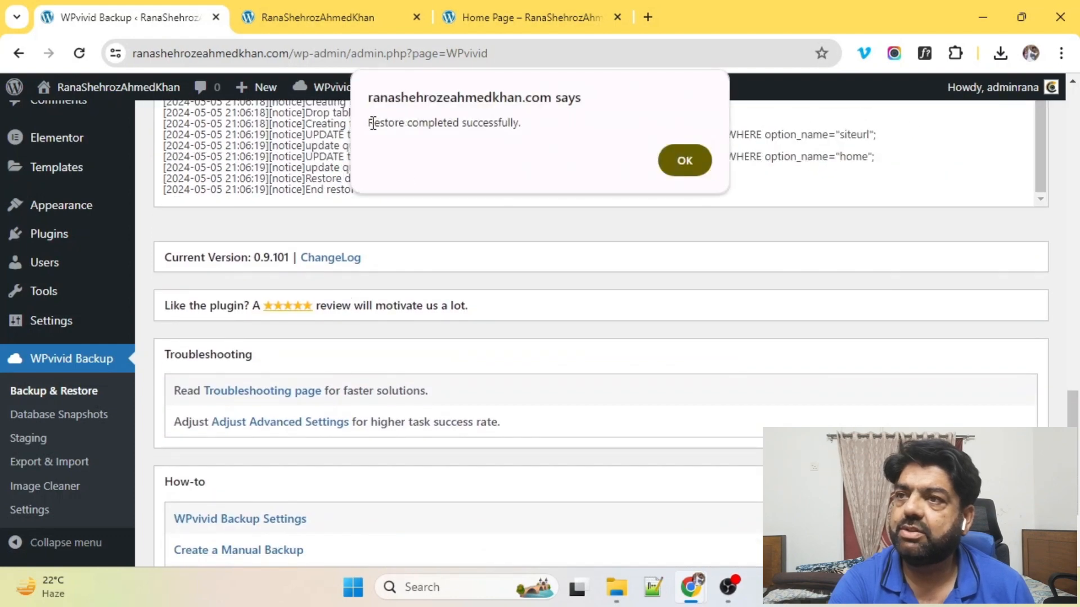
left_click_drag(373, 123, 538, 125)
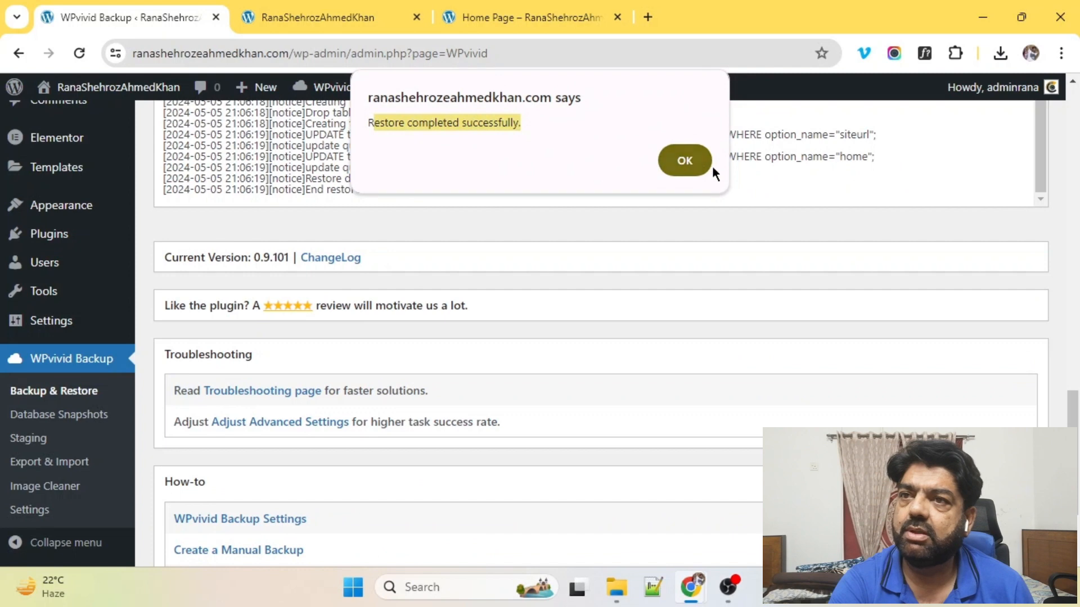
Step: Dismiss the restore success message and log out of the admin account
left_click(690, 164)
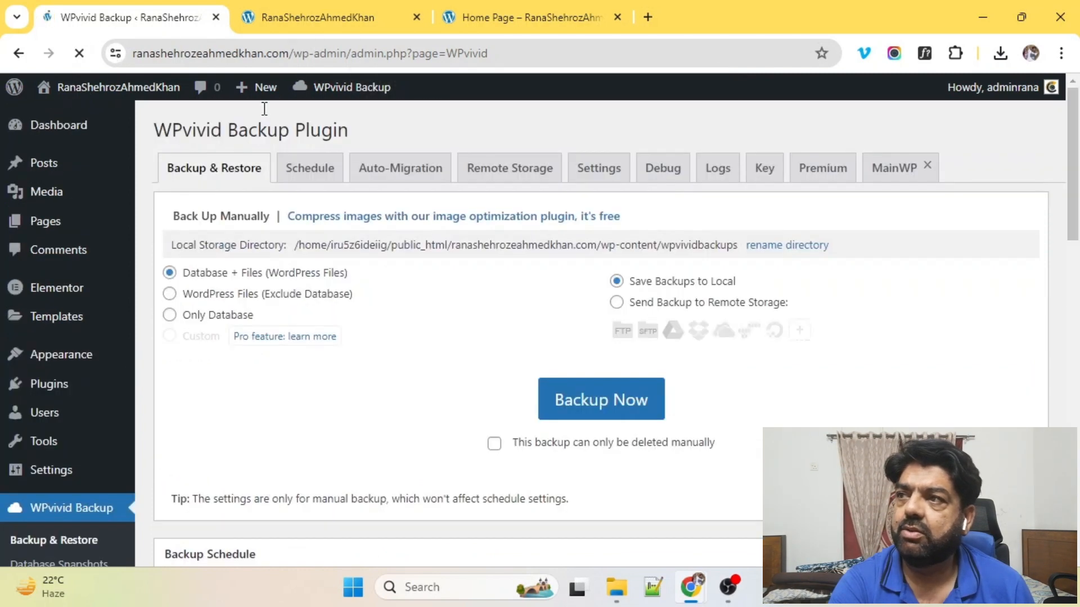
scroll(358, 208, "up", 15)
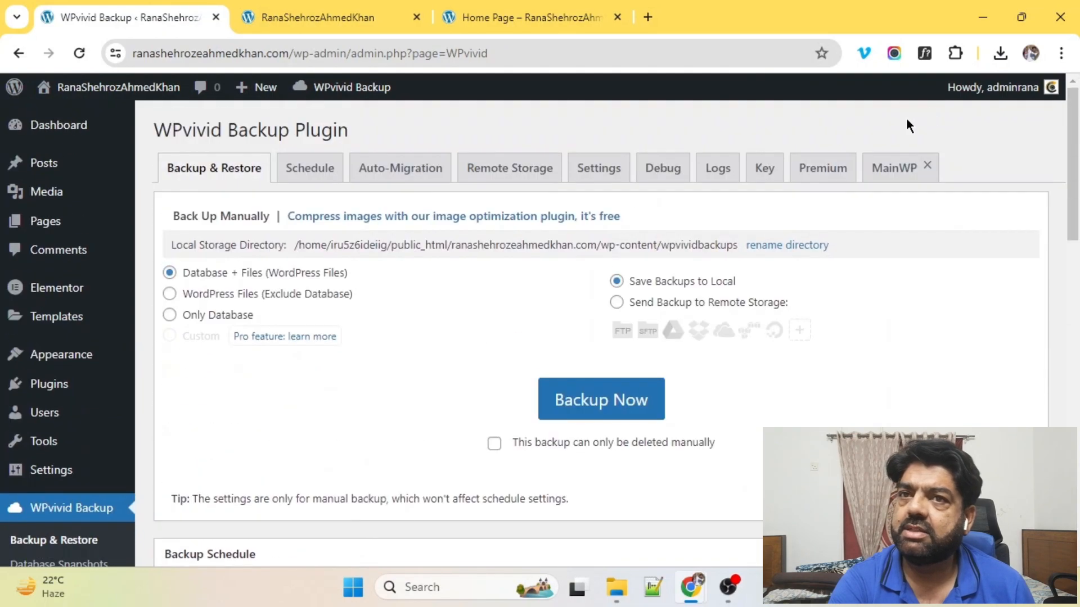
mouse_move(996, 90)
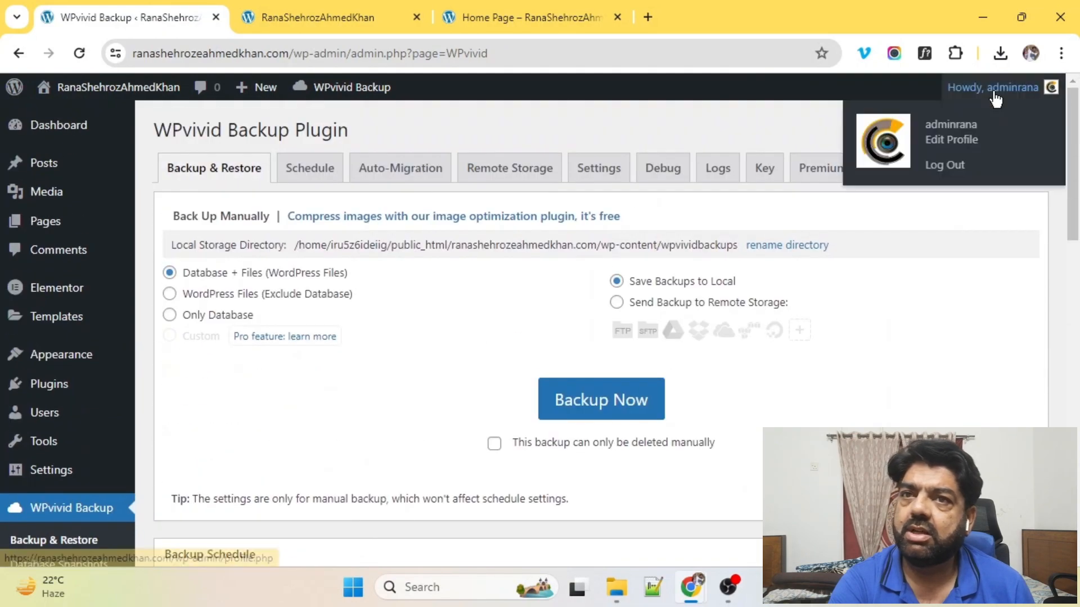
left_click(944, 167)
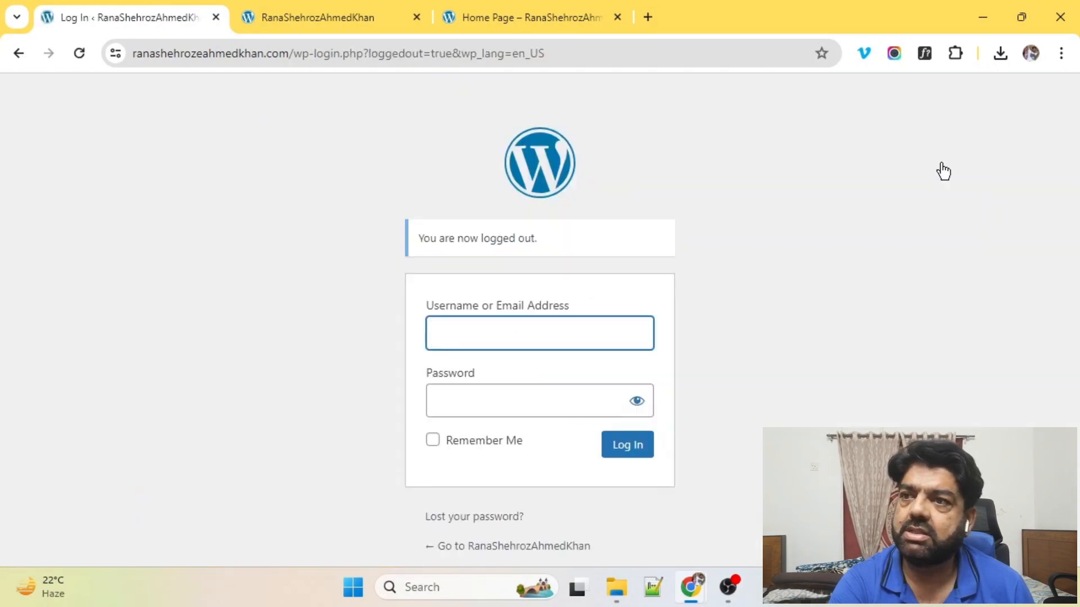
Step: Sign back in with the admin username and password to reach the Dashboard
left_click(475, 342)
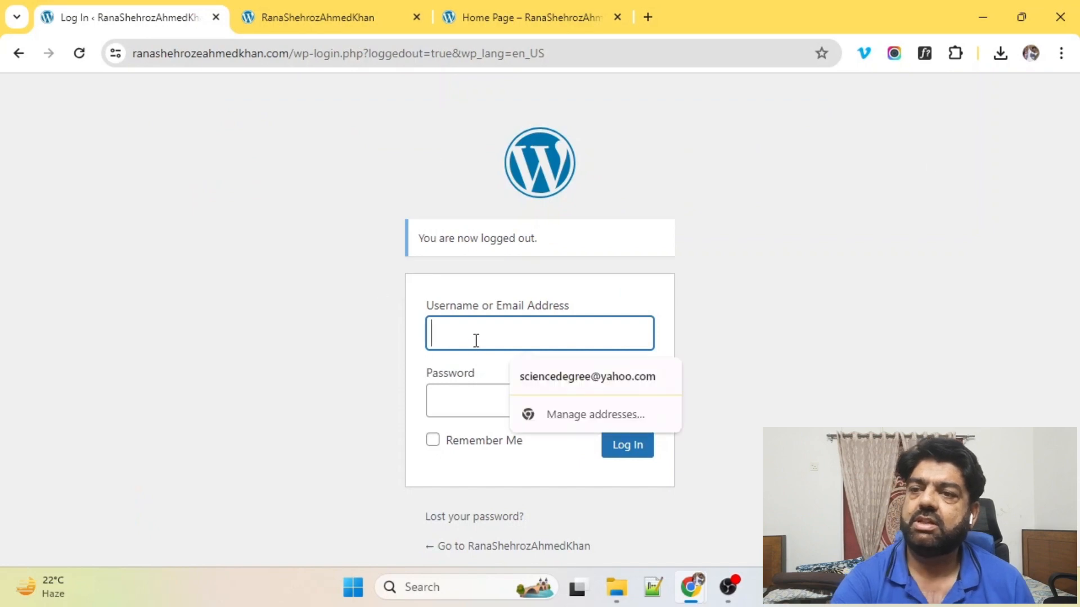
type("r")
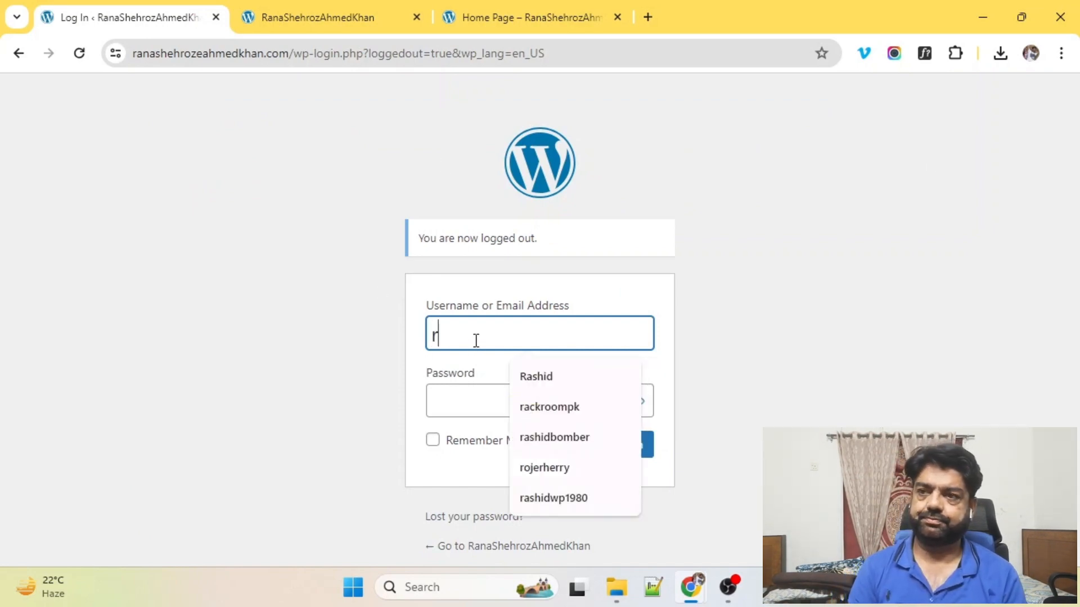
type("anaad")
key("BackSpace")
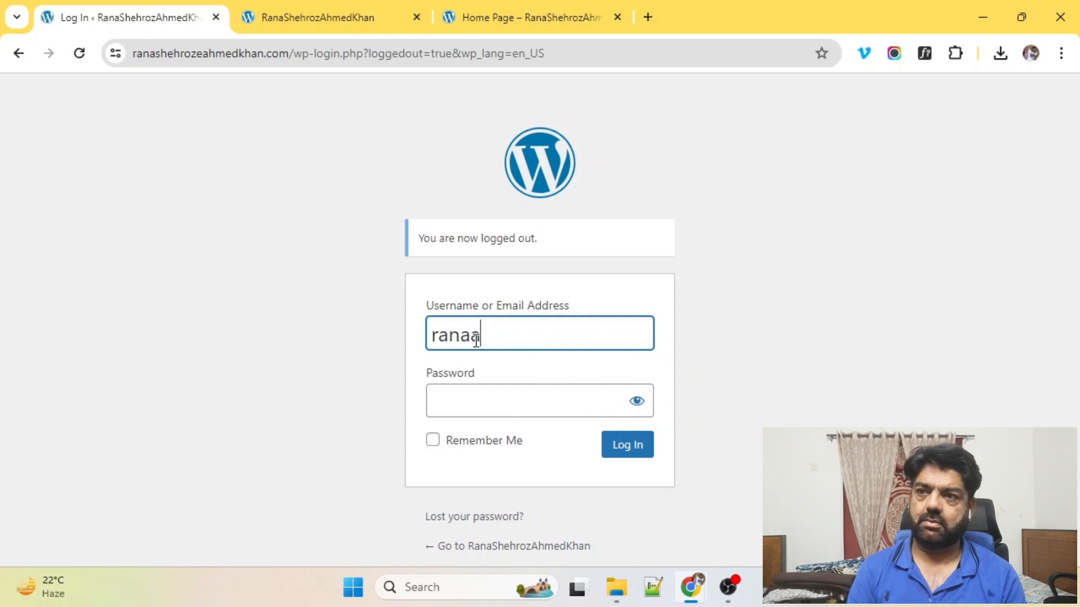
key("BackSpace")
key("BackSpace")
key("BackSpace")
key("BackSpace")
type("admin")
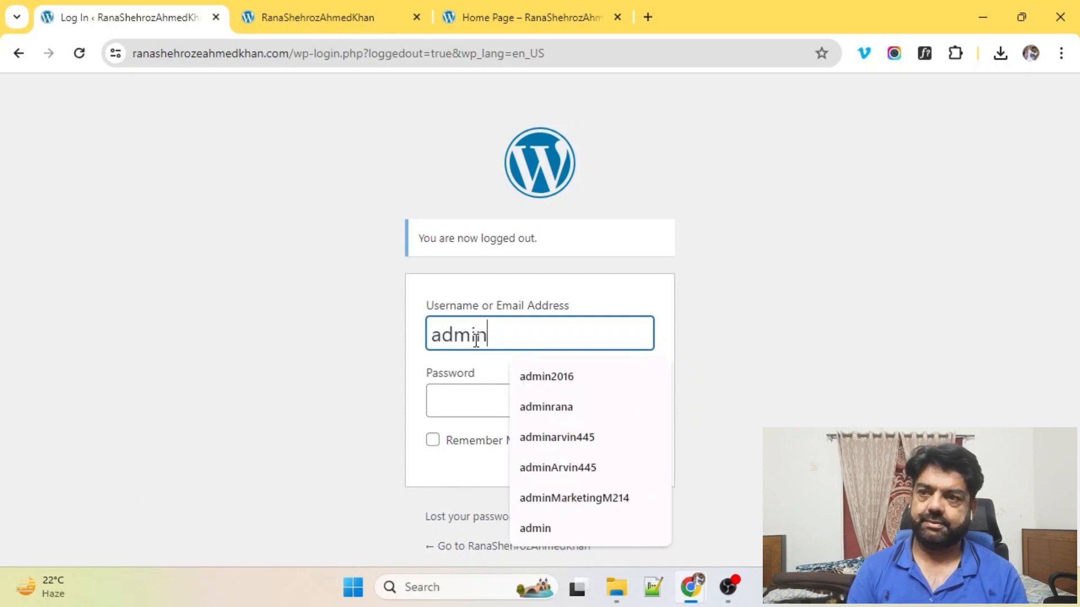
type("rana")
key("Tab")
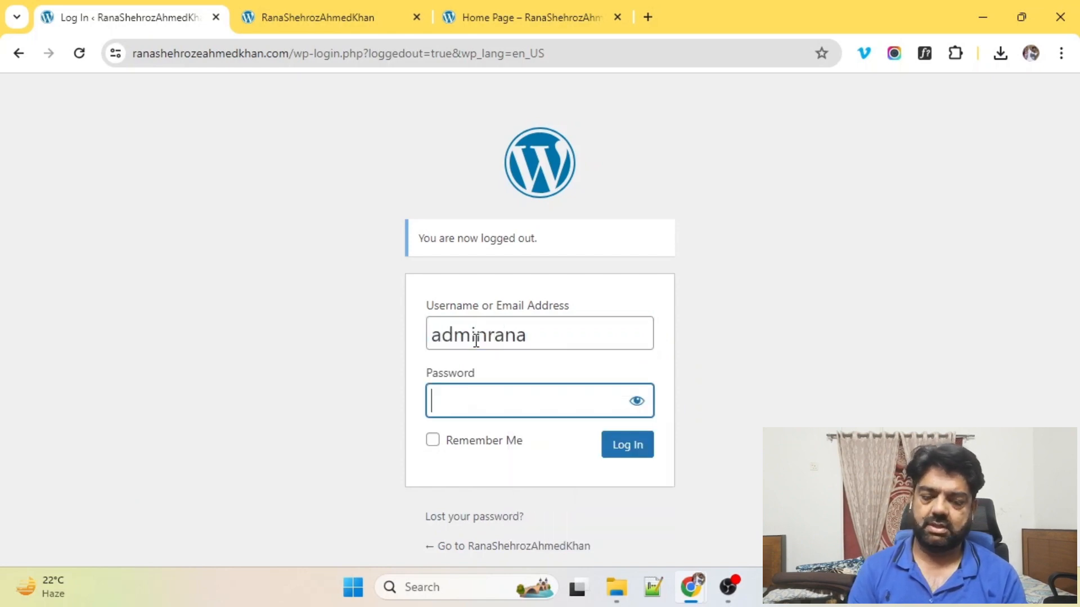
type("**********")
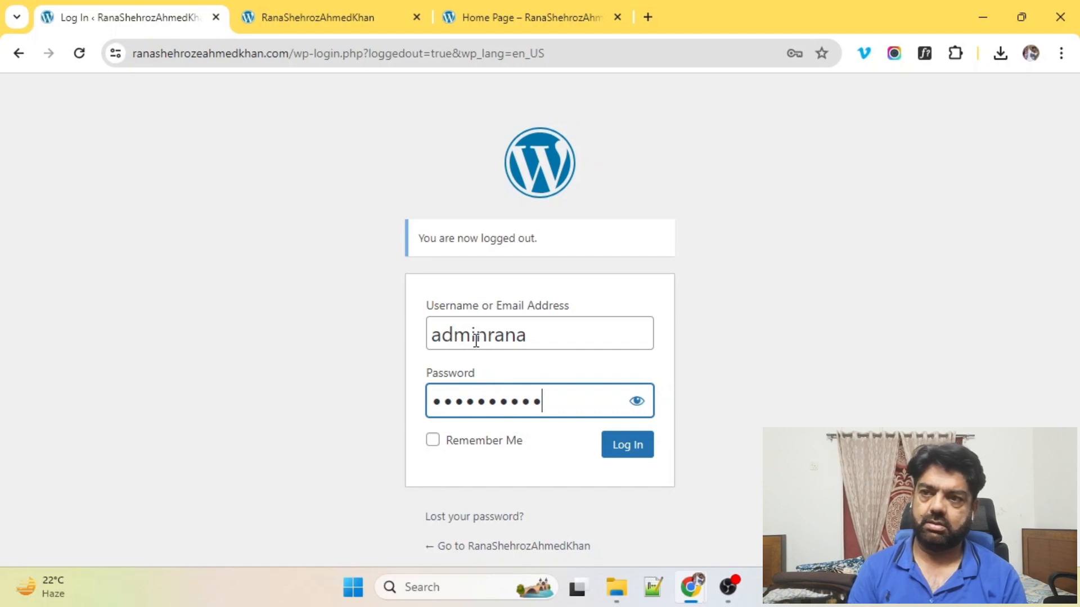
type("***")
key("Return")
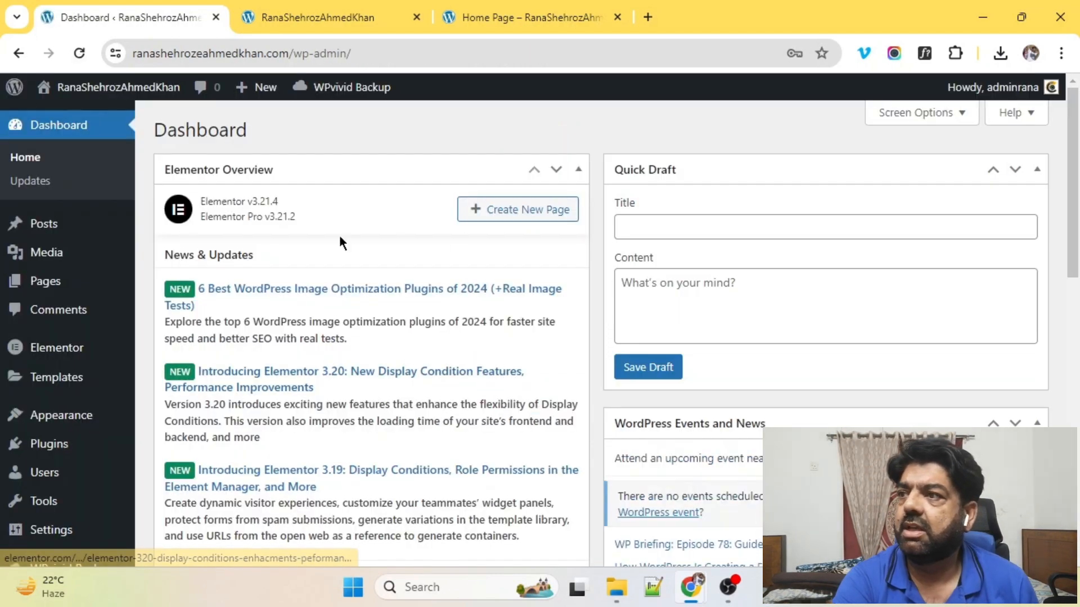
Step: Check Posts shows only Hello world! and Pages only Privacy Policy and Sample Page, then view the live site in a new tab
left_click(37, 228)
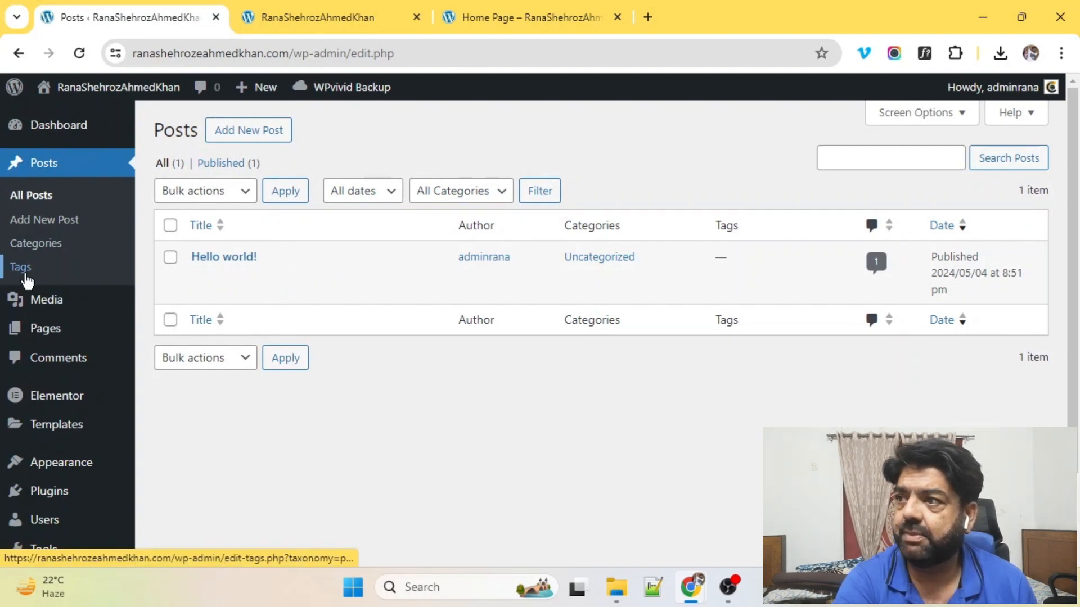
left_click(34, 332)
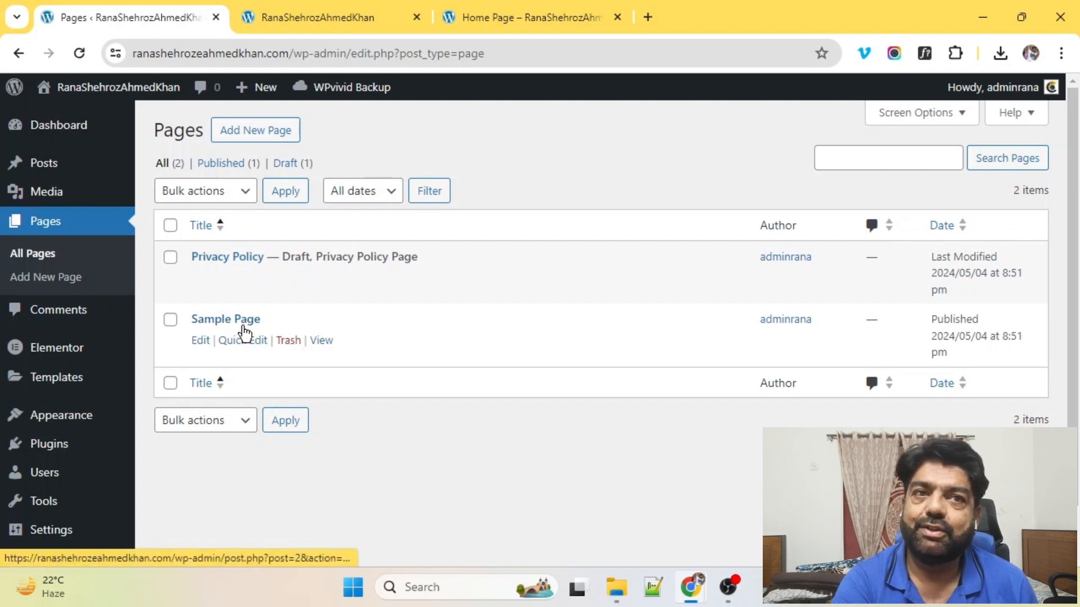
mouse_move(99, 102)
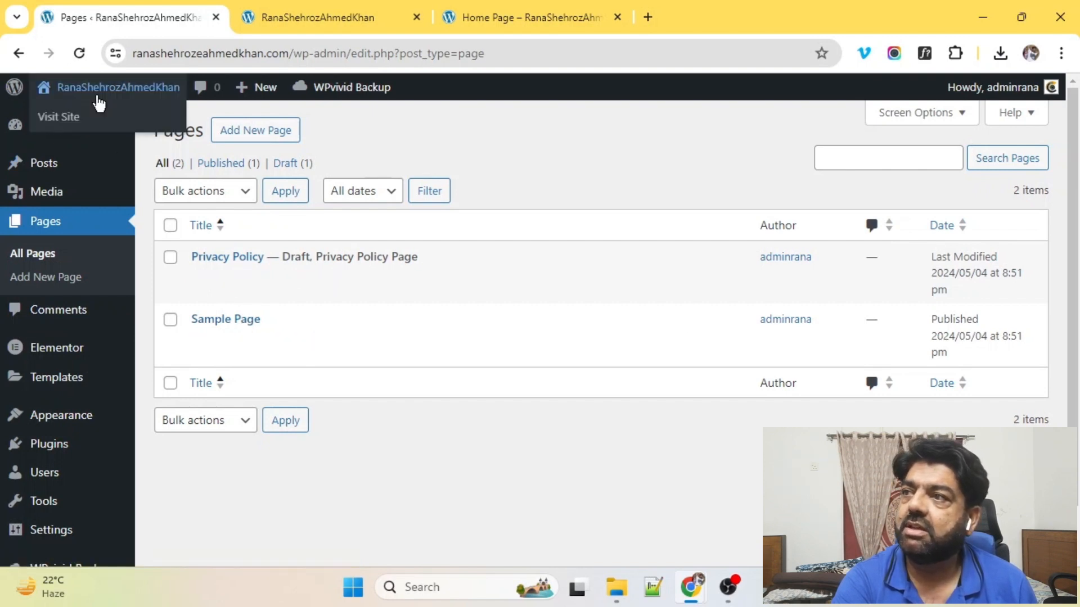
right_click(58, 122)
left_click(128, 145)
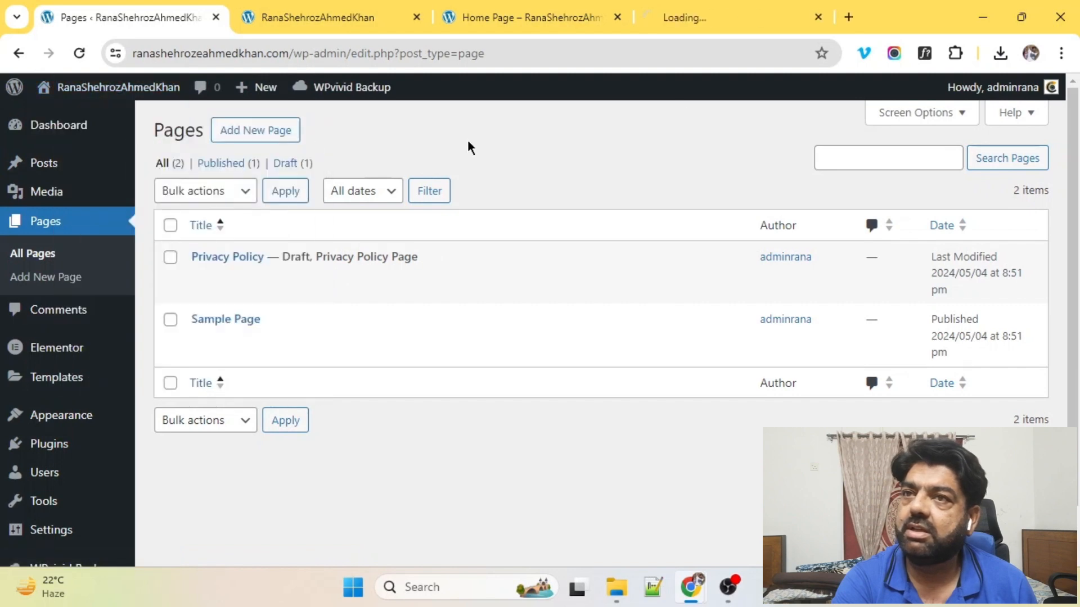
left_click(717, 8)
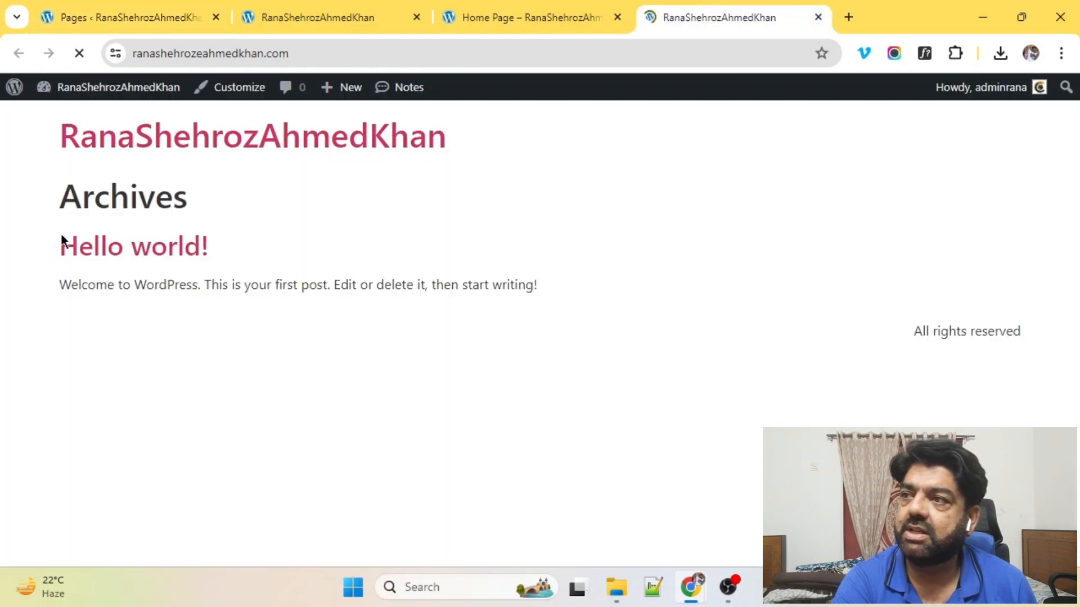